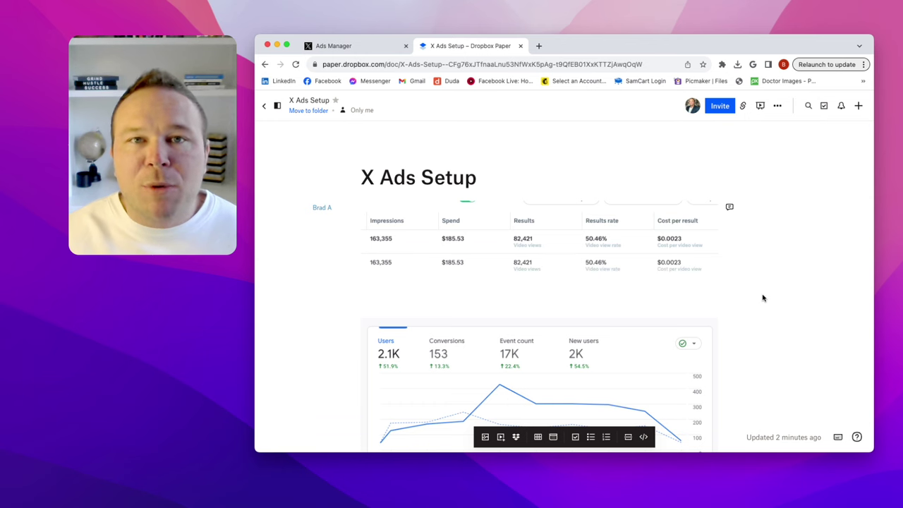
Step: Scroll back to the top of the X Ads Setup notes and switch to the Ads Manager dashboard
{"action": "scroll", "coordinate": [763, 298], "scroll_direction": "down", "scroll_amount": 2}
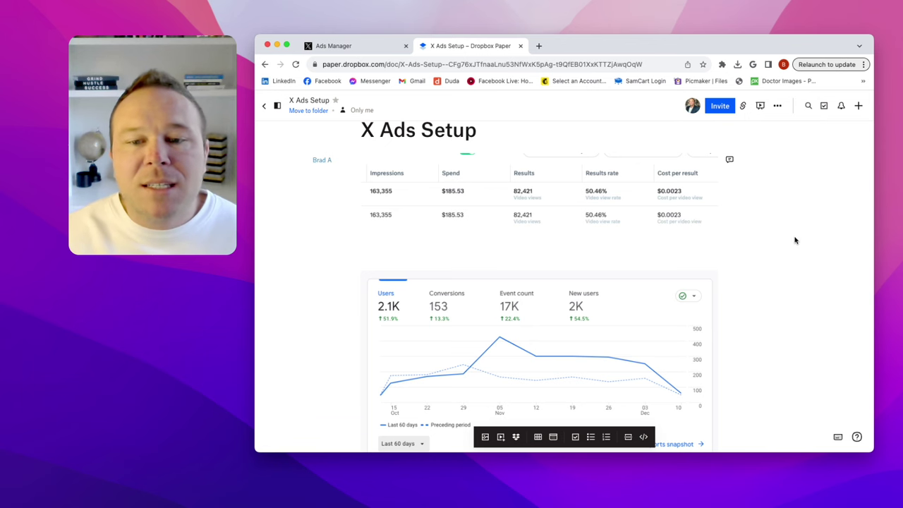
{"action": "scroll", "coordinate": [485, 197], "scroll_direction": "down", "scroll_amount": 1}
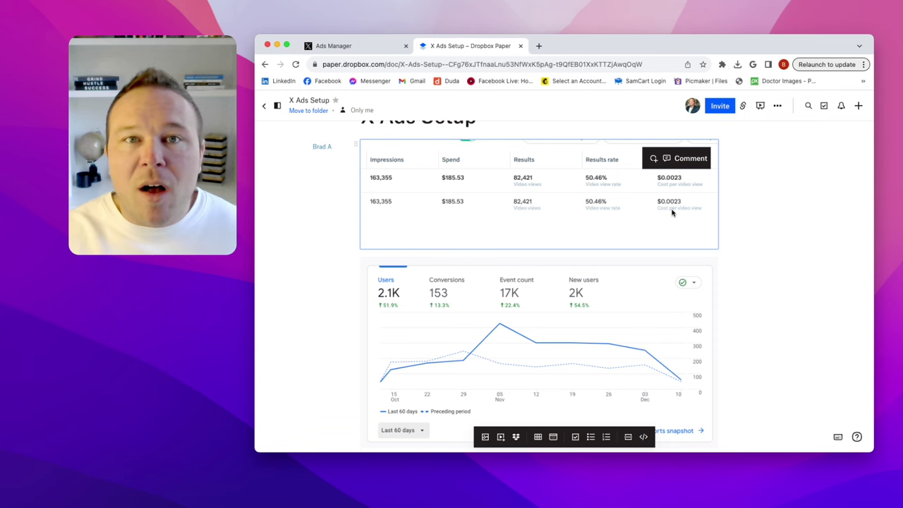
{"action": "scroll", "coordinate": [669, 211], "scroll_direction": "down", "scroll_amount": 2}
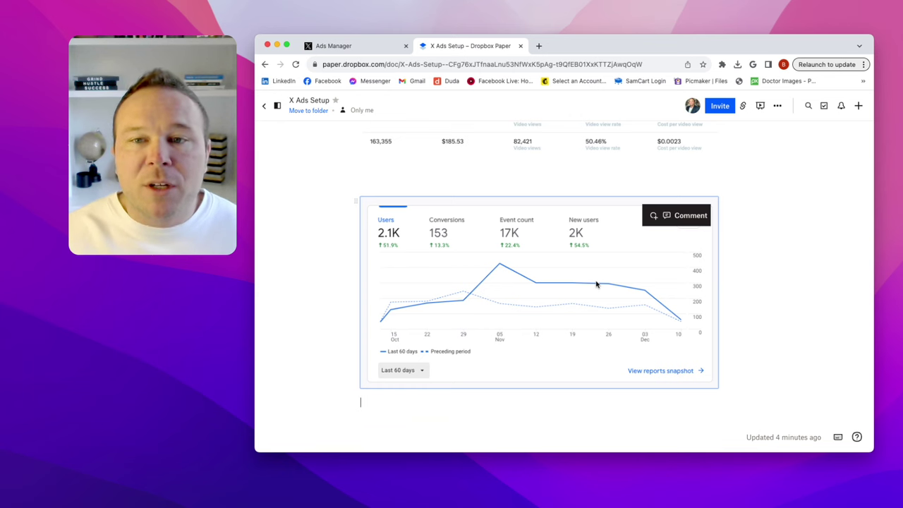
{"action": "scroll", "coordinate": [595, 285], "scroll_direction": "up", "scroll_amount": 3}
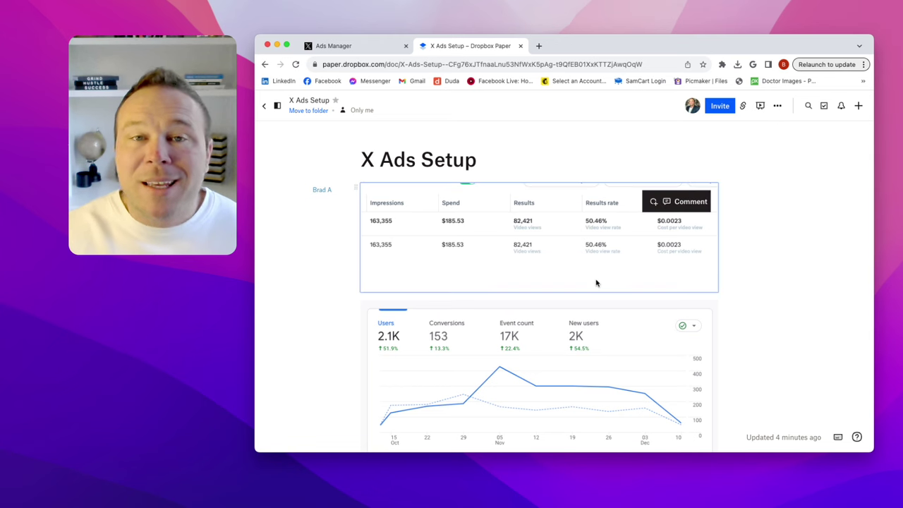
{"action": "scroll", "coordinate": [595, 283], "scroll_direction": "up", "scroll_amount": 1}
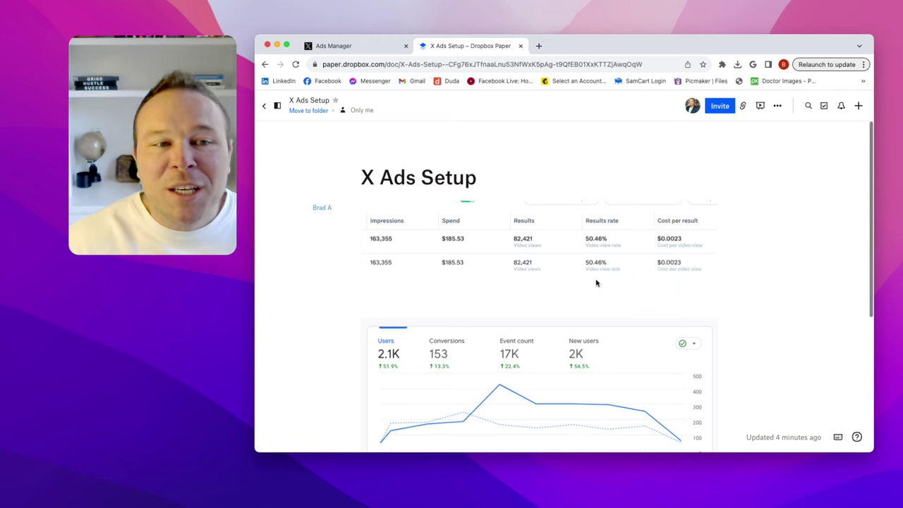
{"action": "left_click", "coordinate": [383, 45]}
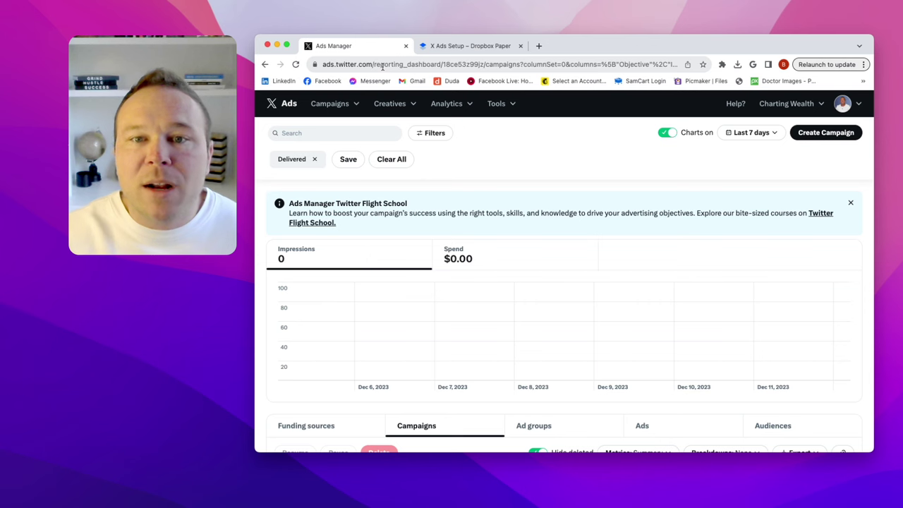
Step: Start an Advanced campaign with Engagements as its objective
{"action": "left_click", "coordinate": [821, 140]}
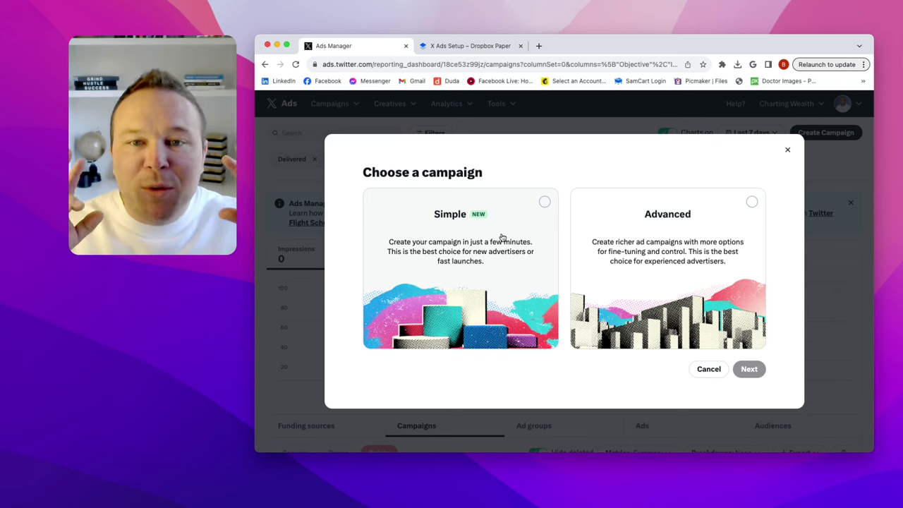
{"action": "left_click", "coordinate": [714, 220]}
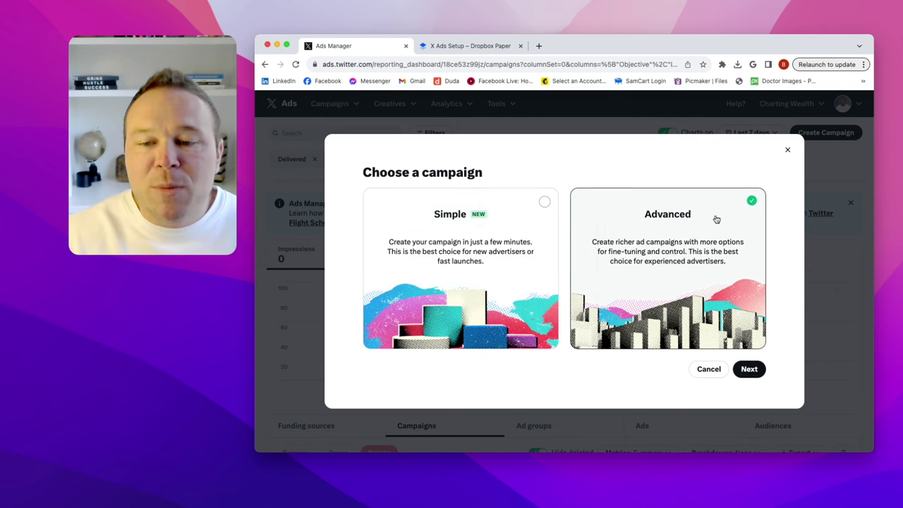
{"action": "left_click", "coordinate": [749, 368]}
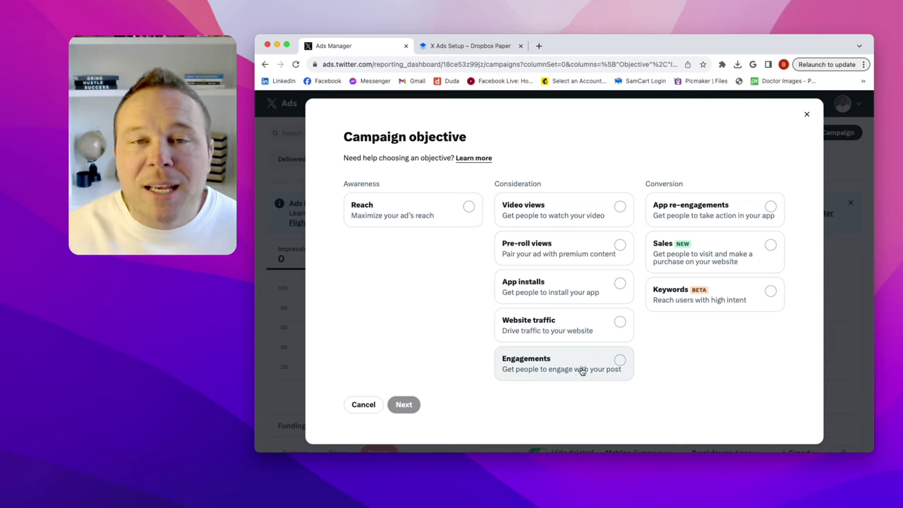
{"action": "left_click", "coordinate": [581, 371]}
{"action": "left_click", "coordinate": [405, 405]}
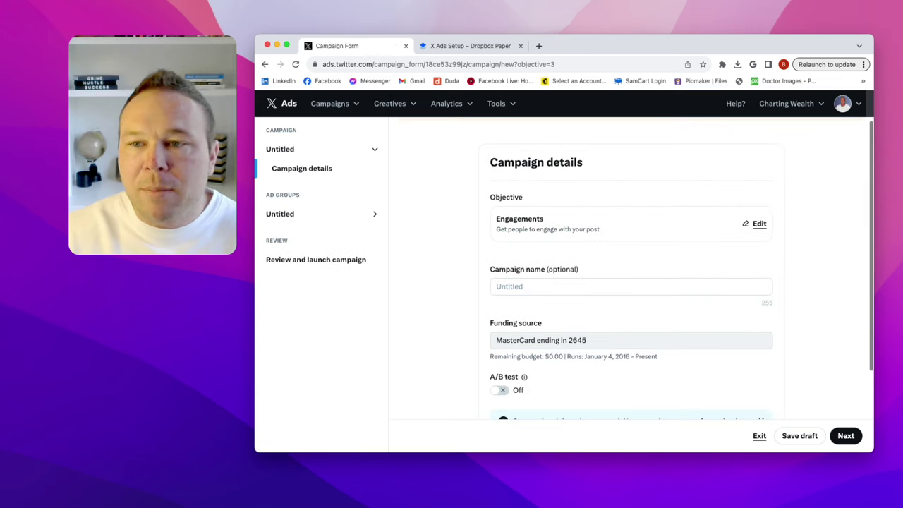
Step: Name the campaign 'Specific Faith Based', select the name for reuse, and continue to ad group details
{"action": "left_click", "coordinate": [534, 291]}
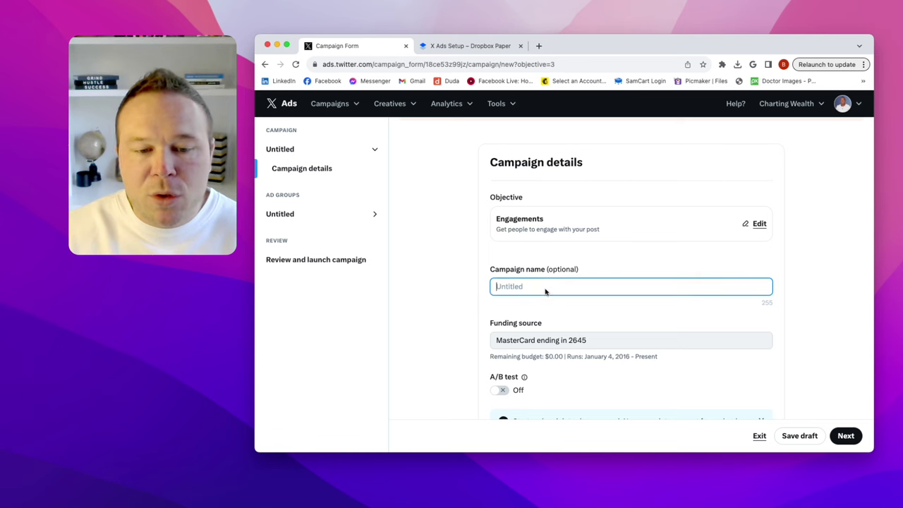
{"action": "type", "text": "Spec"}
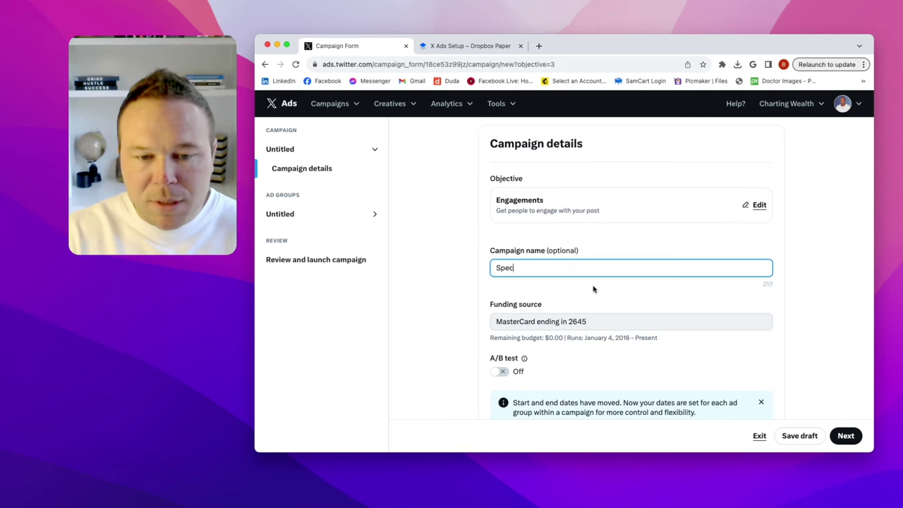
{"action": "type", "text": "ific Faith Based"}
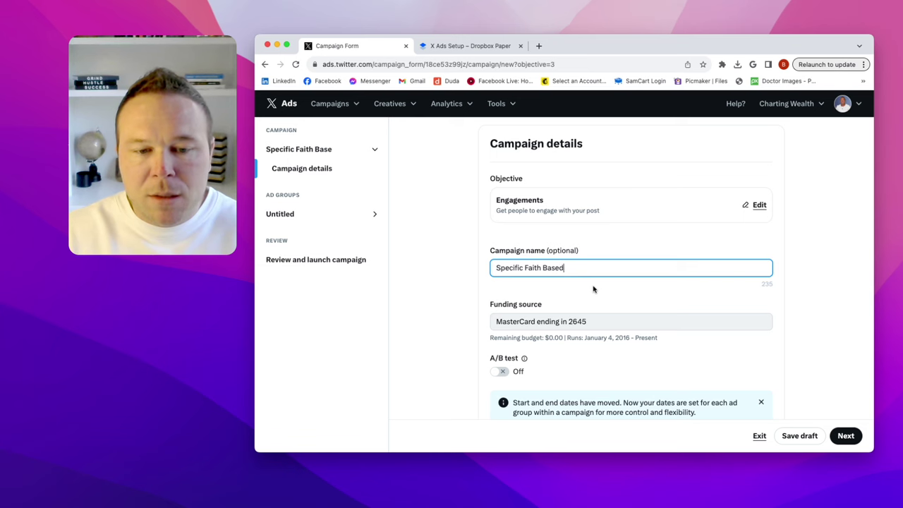
{"action": "key", "text": "super+a"}
{"action": "key", "text": "super+c"}
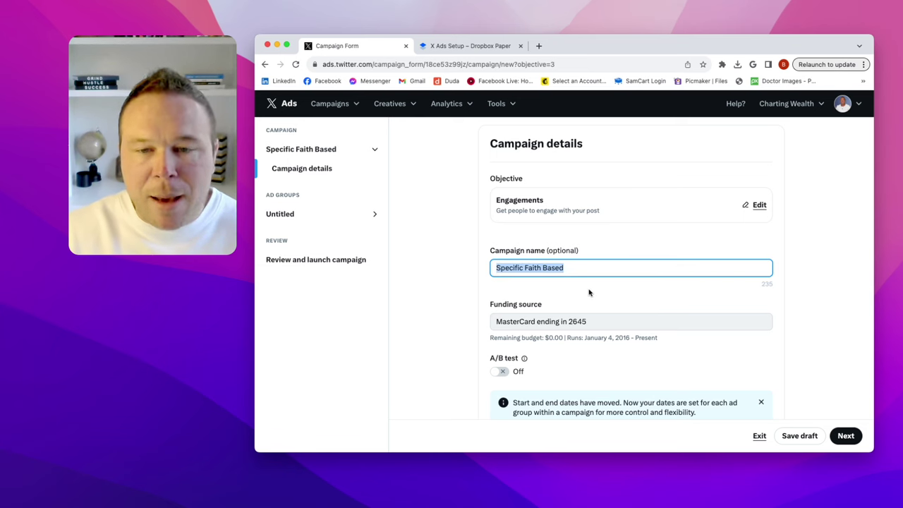
{"action": "scroll", "coordinate": [588, 292], "scroll_direction": "down", "scroll_amount": 3}
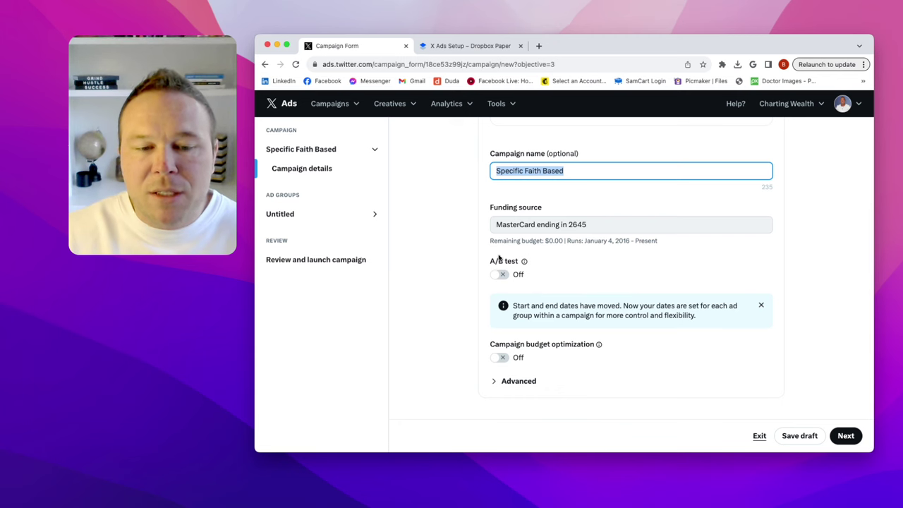
{"action": "left_click", "coordinate": [844, 435]}
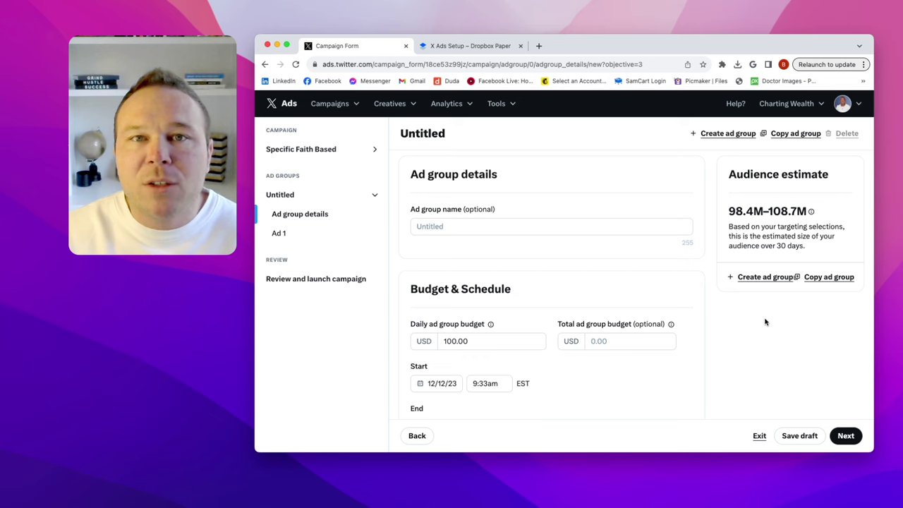
Step: Paste 'Specific Faith Based' as the ad group name
{"action": "left_click", "coordinate": [421, 226]}
{"action": "key", "text": "super+v"}
{"action": "scroll", "coordinate": [459, 282], "scroll_direction": "down", "scroll_amount": 2}
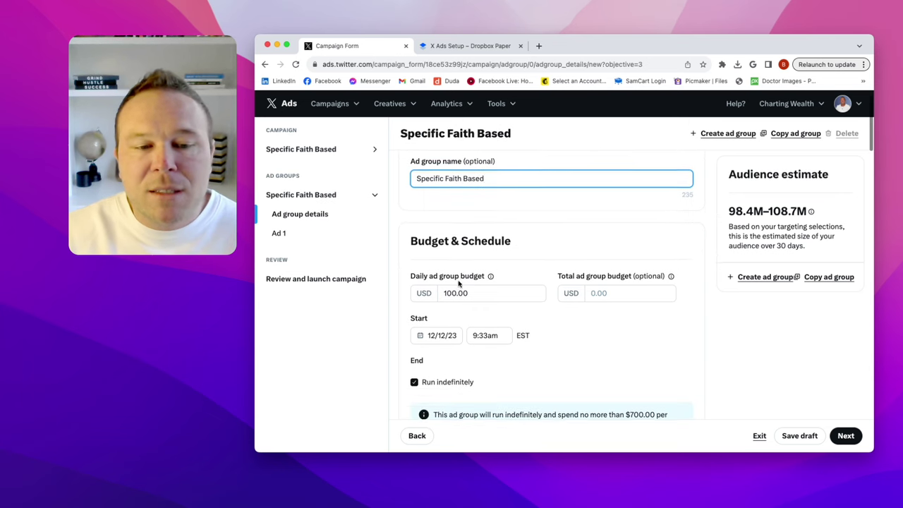
Step: Lower the daily ad group budget from 100.00 to 10.00 USD
{"action": "left_click", "coordinate": [456, 292]}
{"action": "key", "text": "BackSpace"}
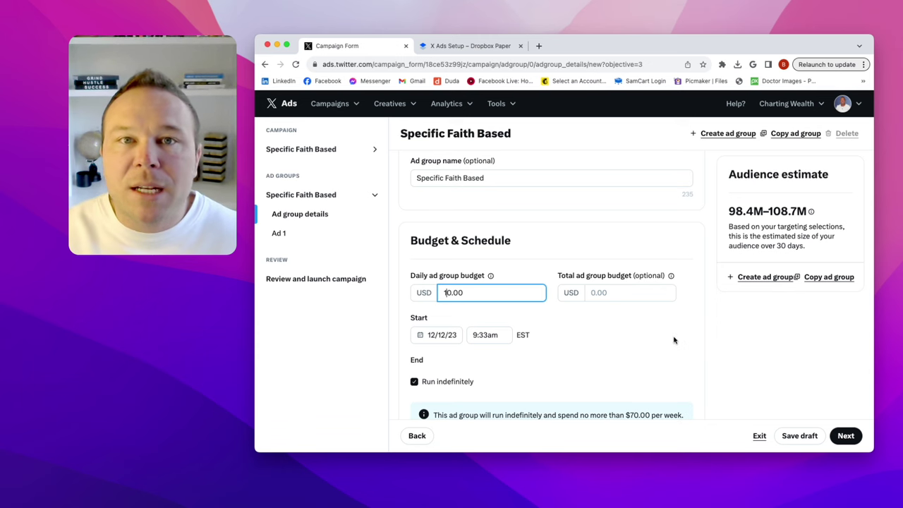
{"action": "scroll", "coordinate": [653, 330], "scroll_direction": "down", "scroll_amount": 2}
{"action": "scroll", "coordinate": [592, 302], "scroll_direction": "down", "scroll_amount": 2}
{"action": "scroll", "coordinate": [592, 302], "scroll_direction": "down", "scroll_amount": 10}
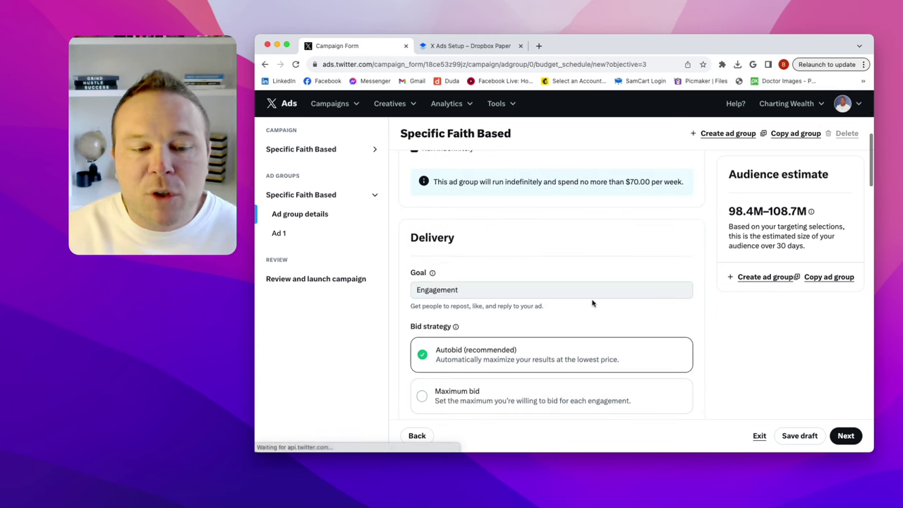
{"action": "scroll", "coordinate": [590, 304], "scroll_direction": "up", "scroll_amount": 1}
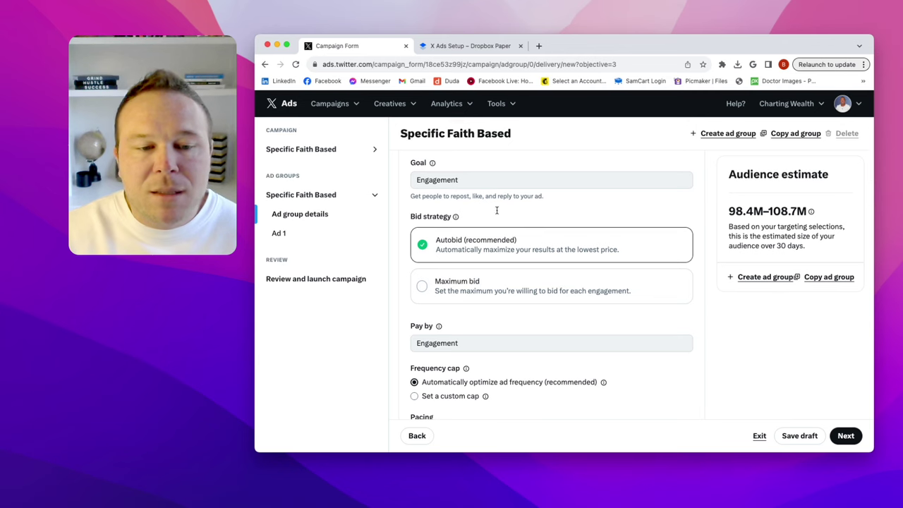
{"action": "scroll", "coordinate": [498, 212], "scroll_direction": "down", "scroll_amount": 5}
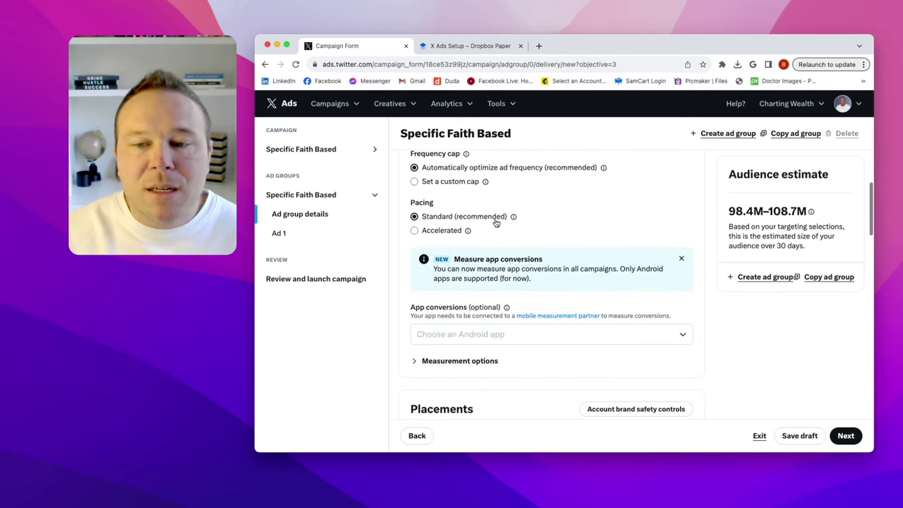
{"action": "scroll", "coordinate": [496, 223], "scroll_direction": "down", "scroll_amount": 2}
{"action": "scroll", "coordinate": [496, 223], "scroll_direction": "up", "scroll_amount": 3}
{"action": "scroll", "coordinate": [496, 223], "scroll_direction": "down", "scroll_amount": 3}
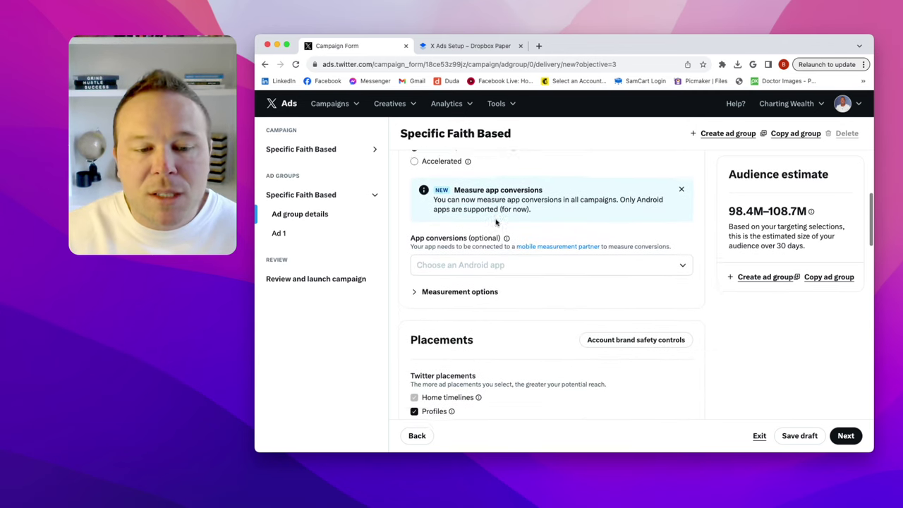
{"action": "scroll", "coordinate": [496, 222], "scroll_direction": "down", "scroll_amount": 8}
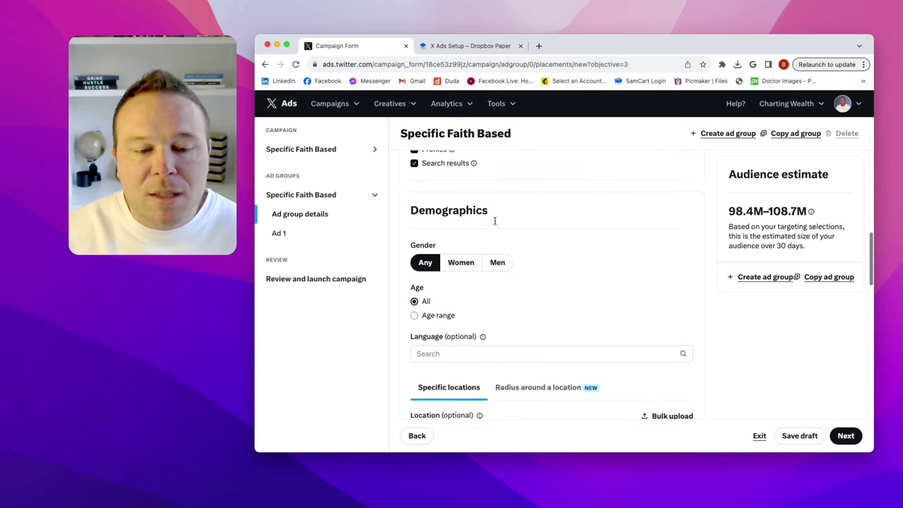
{"action": "scroll", "coordinate": [495, 223], "scroll_direction": "down", "scroll_amount": 3}
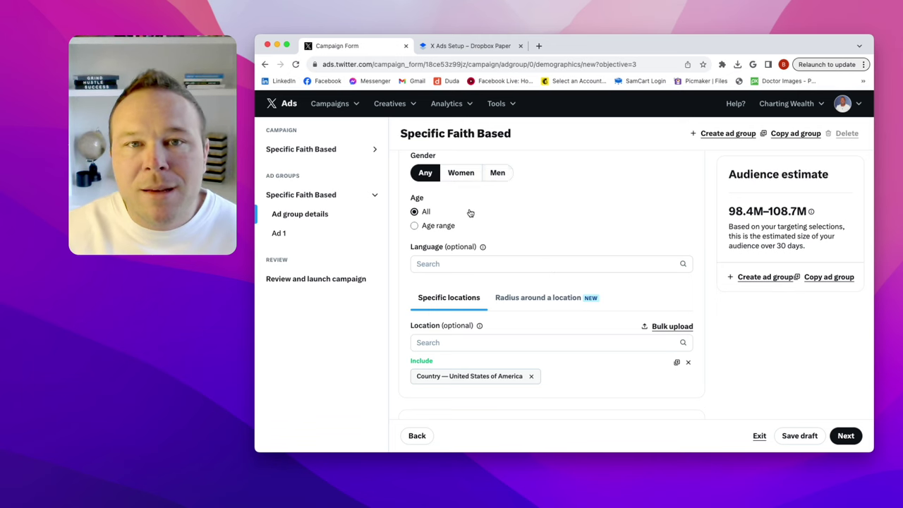
{"action": "scroll", "coordinate": [463, 233], "scroll_direction": "down", "scroll_amount": 1}
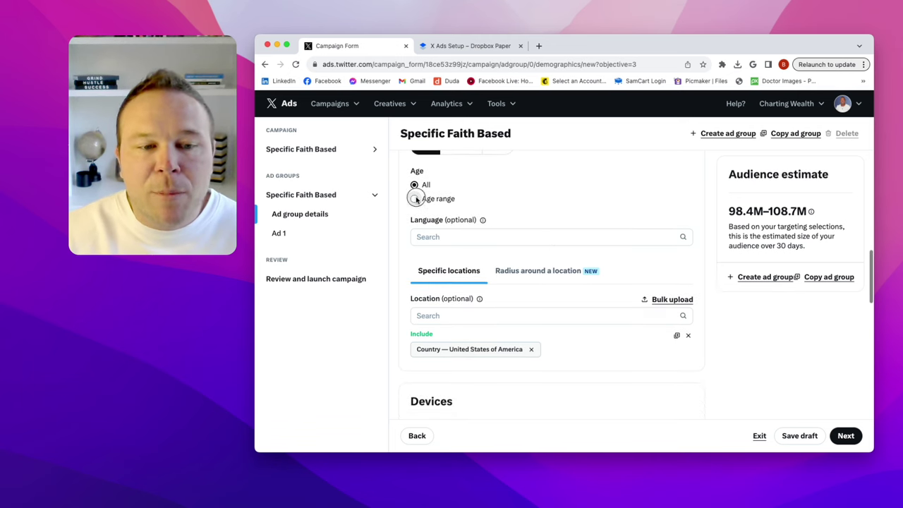
Step: Restrict the age targeting to 18 to 54
{"action": "left_click", "coordinate": [414, 197]}
{"action": "left_click", "coordinate": [447, 218]}
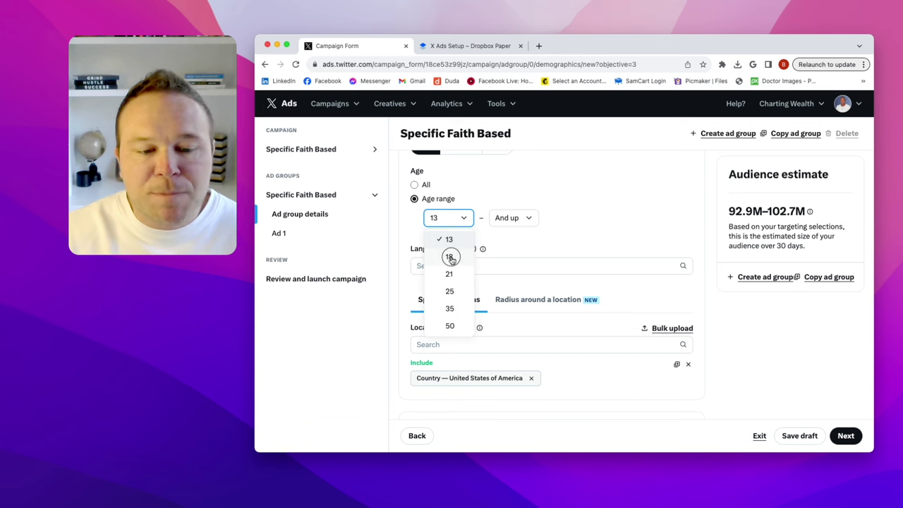
{"action": "left_click", "coordinate": [450, 258]}
{"action": "left_click", "coordinate": [516, 218]}
{"action": "left_click", "coordinate": [516, 291]}
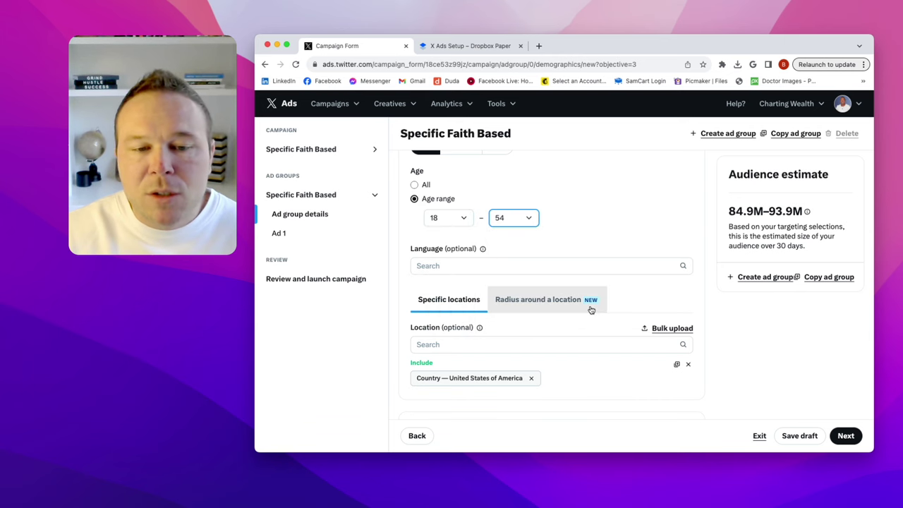
{"action": "scroll", "coordinate": [661, 240], "scroll_direction": "down", "scroll_amount": 2}
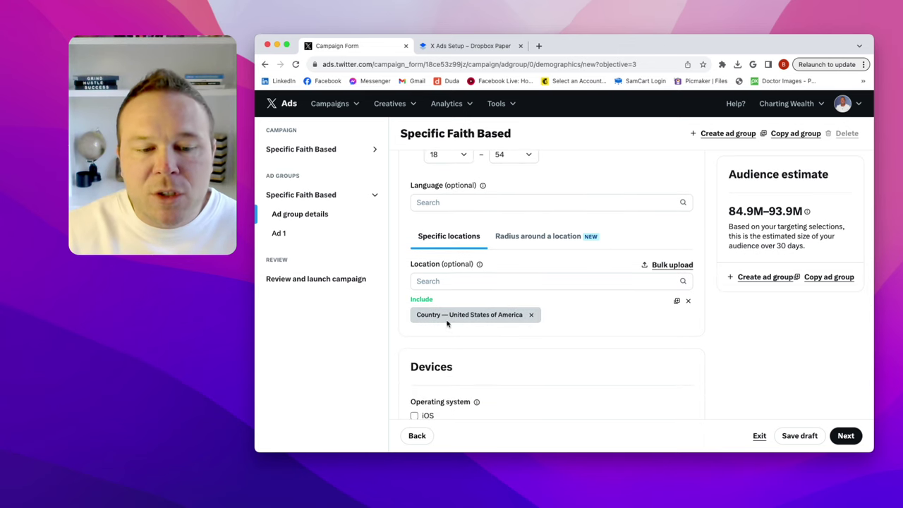
{"action": "scroll", "coordinate": [492, 335], "scroll_direction": "up", "scroll_amount": 1}
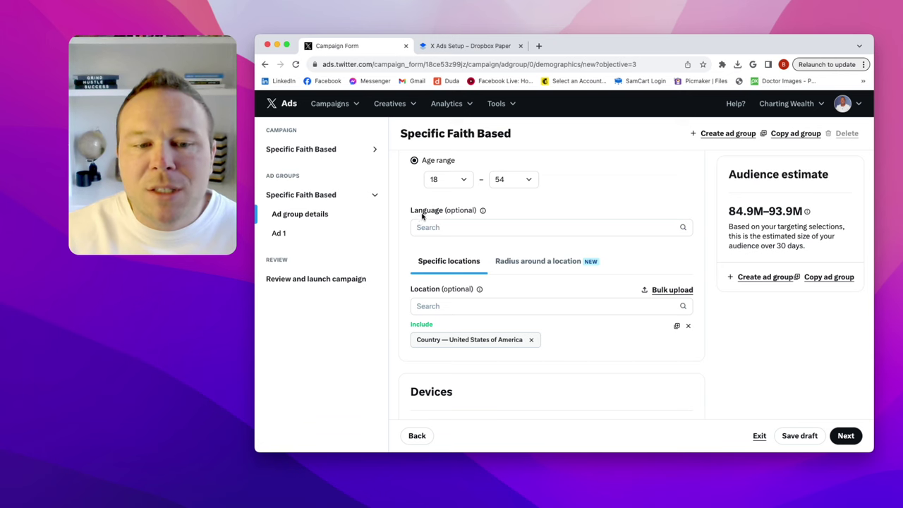
{"action": "scroll", "coordinate": [504, 218], "scroll_direction": "down", "scroll_amount": 3}
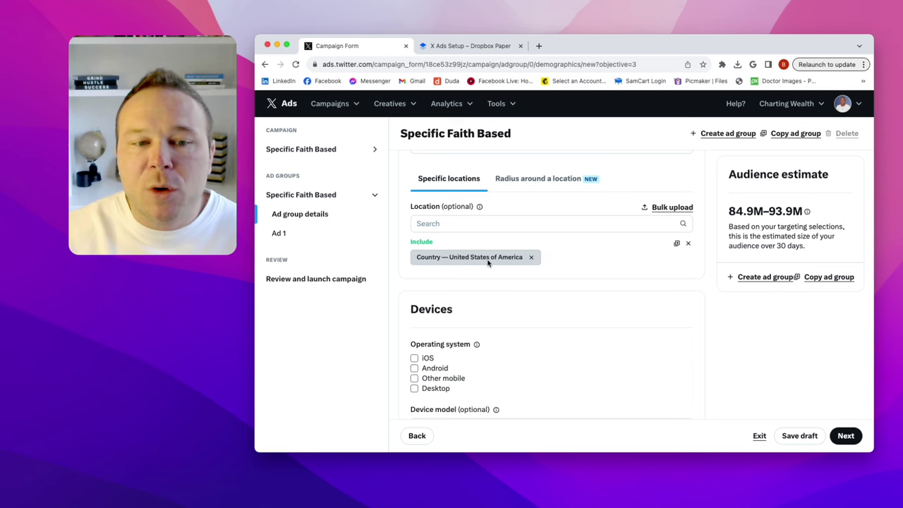
{"action": "scroll", "coordinate": [487, 262], "scroll_direction": "up", "scroll_amount": 4}
Step: Add English as a targeting language
{"action": "left_click", "coordinate": [456, 247]}
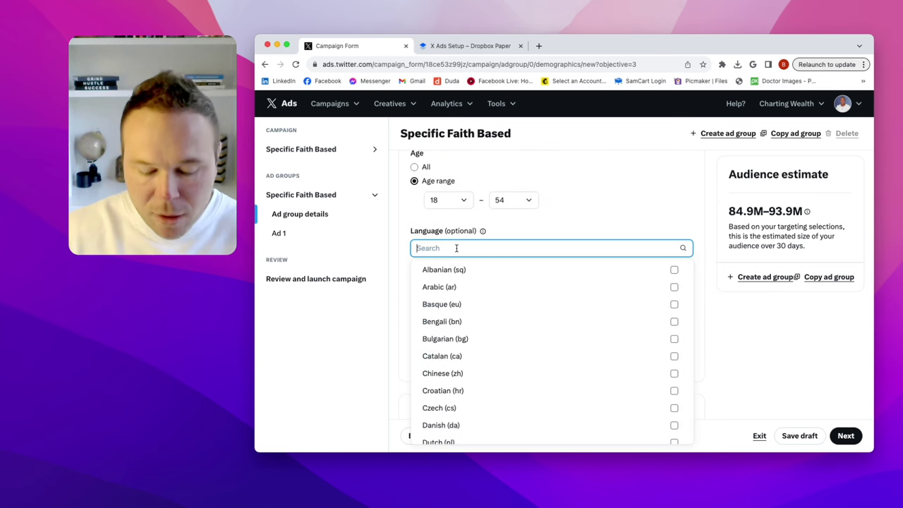
{"action": "type", "text": "English"}
{"action": "left_click", "coordinate": [481, 270]}
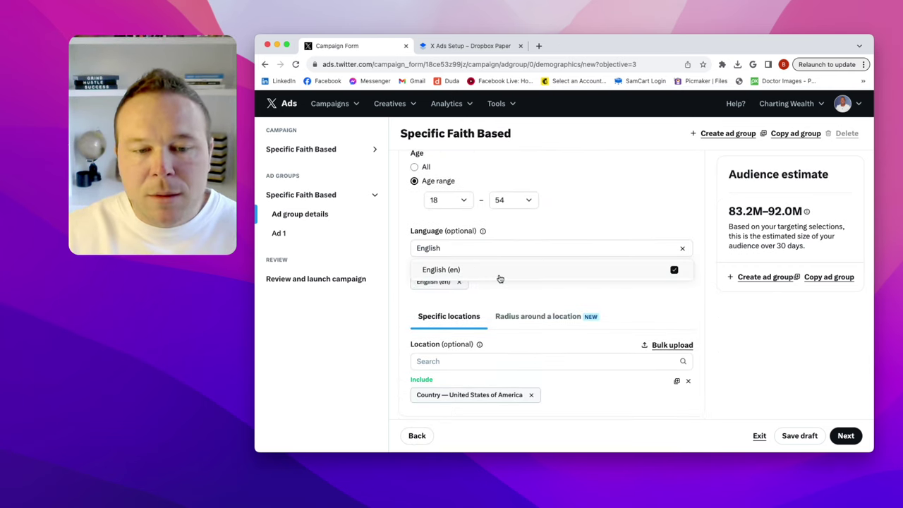
Step: Add Canada and United Arab Emirates as target countries
{"action": "left_click", "coordinate": [490, 360]}
{"action": "type", "text": "Canada"}
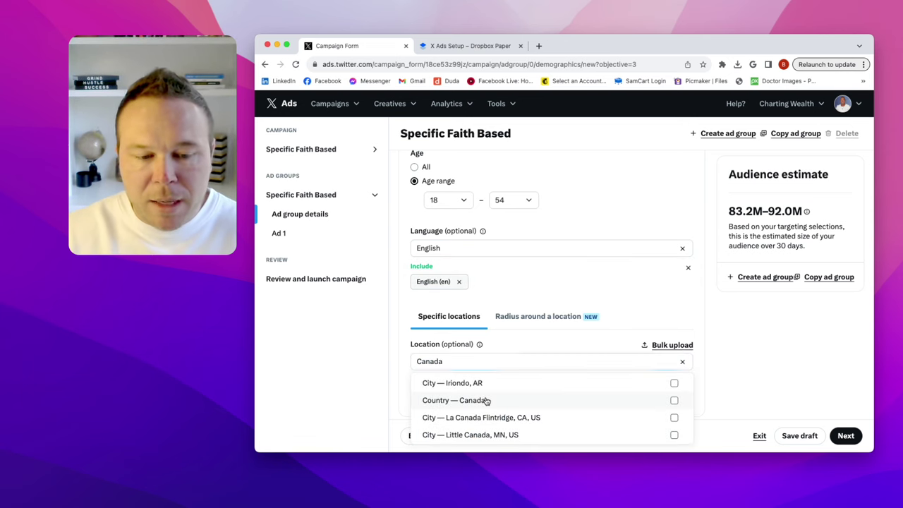
{"action": "left_click", "coordinate": [488, 400]}
{"action": "left_click", "coordinate": [507, 360]}
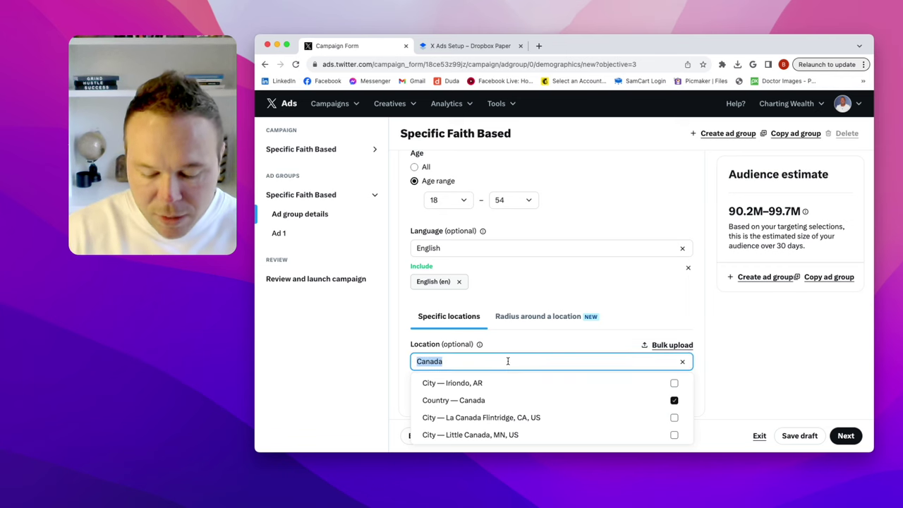
{"action": "type", "text": "United"}
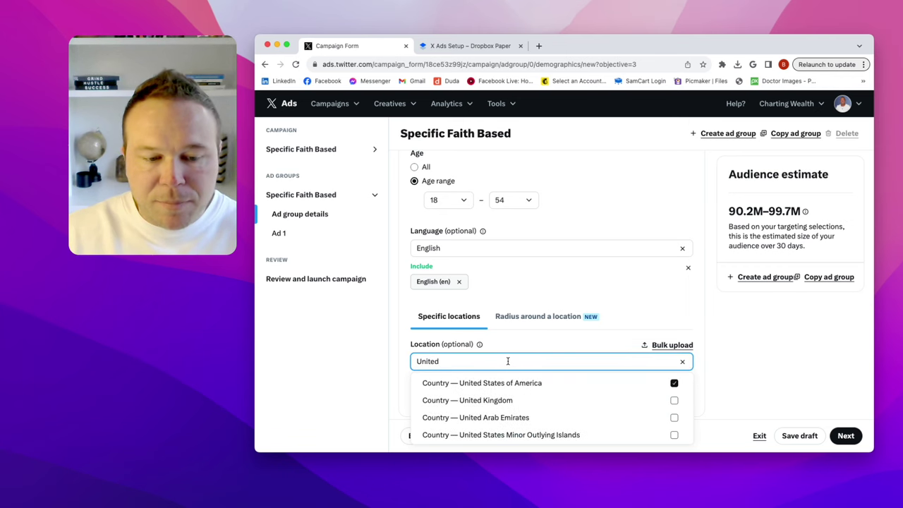
{"action": "left_click", "coordinate": [519, 417]}
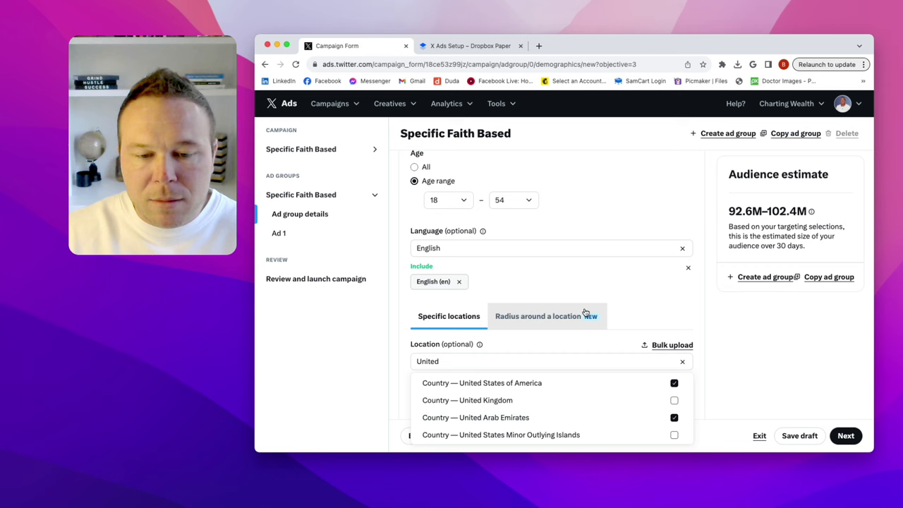
{"action": "left_click", "coordinate": [591, 296]}
{"action": "scroll", "coordinate": [564, 289], "scroll_direction": "down", "scroll_amount": 3}
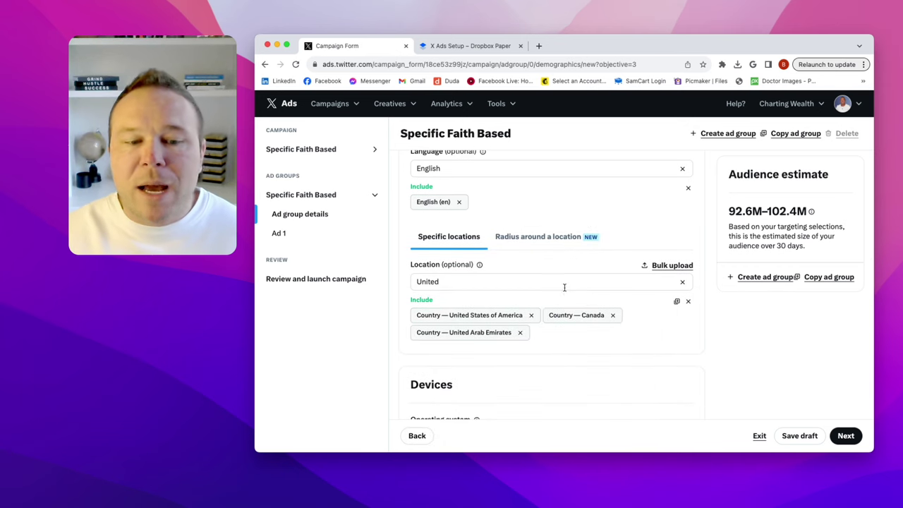
{"action": "scroll", "coordinate": [546, 303], "scroll_direction": "up", "scroll_amount": 1}
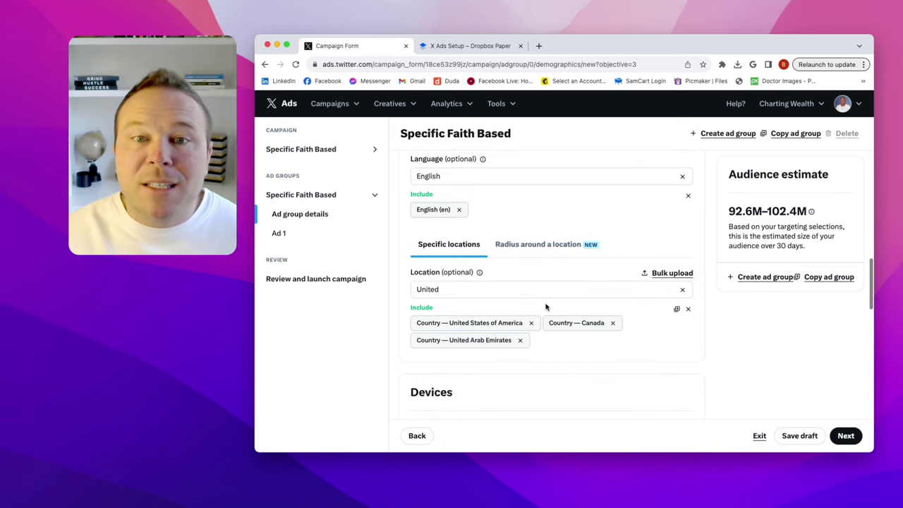
{"action": "scroll", "coordinate": [566, 330], "scroll_direction": "down", "scroll_amount": 4}
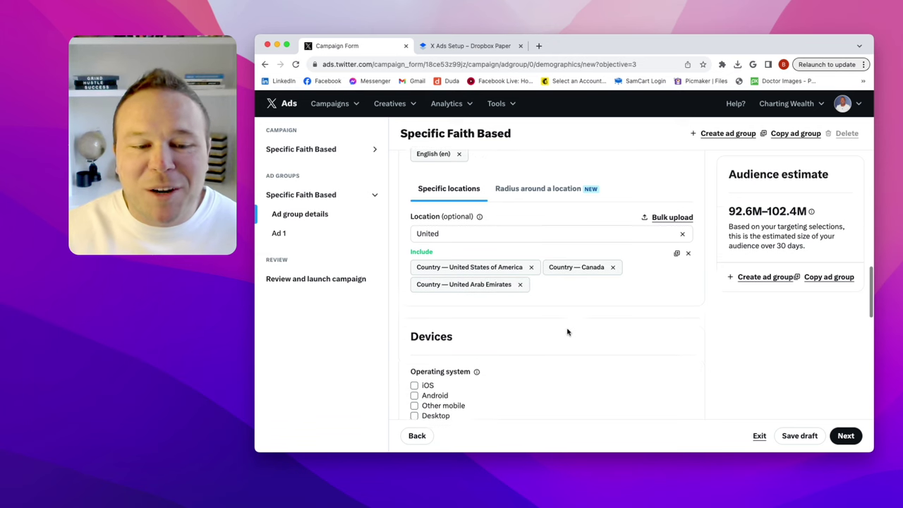
{"action": "scroll", "coordinate": [566, 330], "scroll_direction": "down", "scroll_amount": 3}
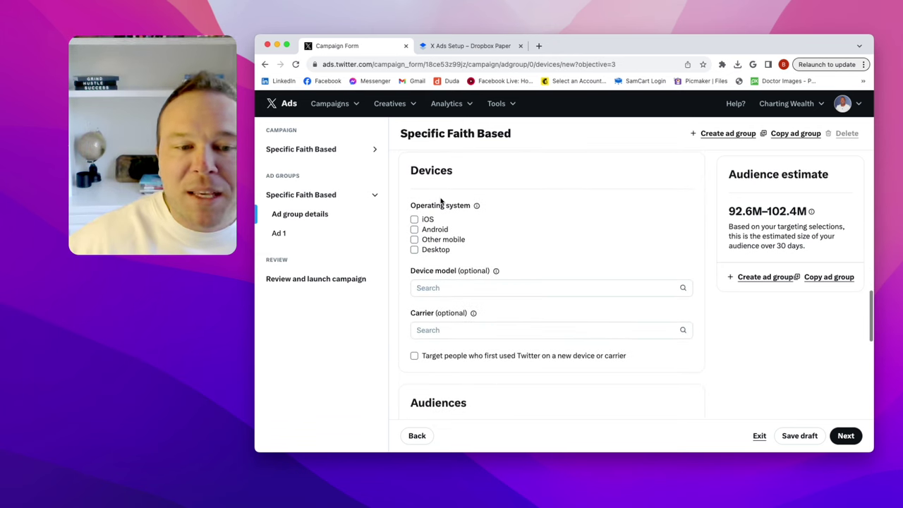
{"action": "scroll", "coordinate": [436, 289], "scroll_direction": "down", "scroll_amount": 3}
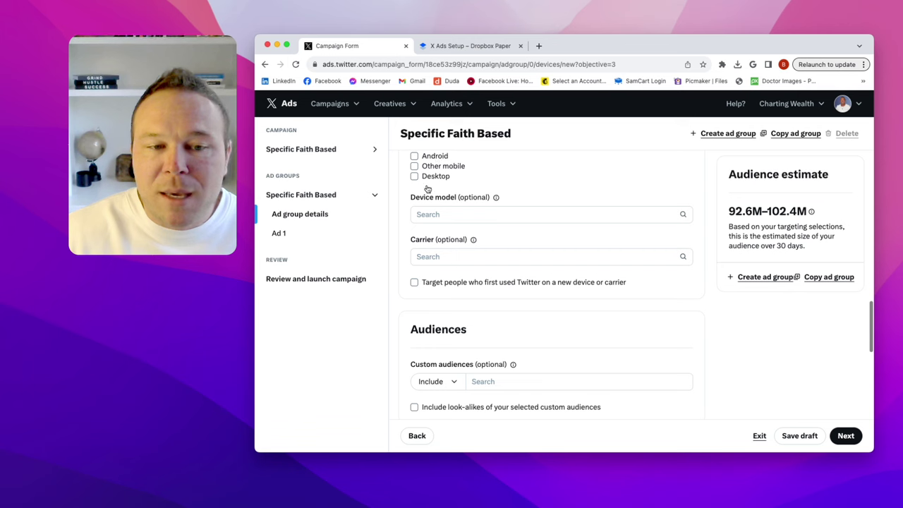
{"action": "scroll", "coordinate": [451, 281], "scroll_direction": "down", "scroll_amount": 5}
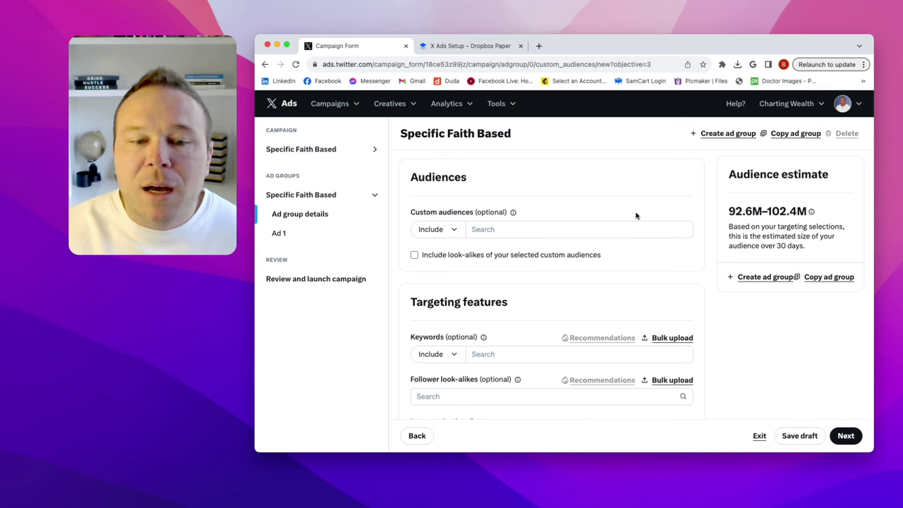
{"action": "scroll", "coordinate": [636, 215], "scroll_direction": "down", "scroll_amount": 3}
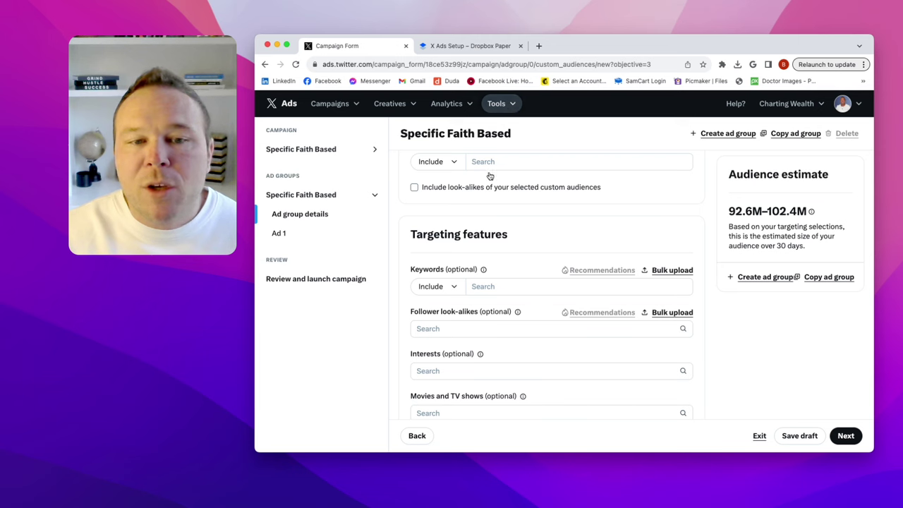
{"action": "scroll", "coordinate": [507, 196], "scroll_direction": "up", "scroll_amount": 2}
{"action": "scroll", "coordinate": [502, 194], "scroll_direction": "down", "scroll_amount": 5}
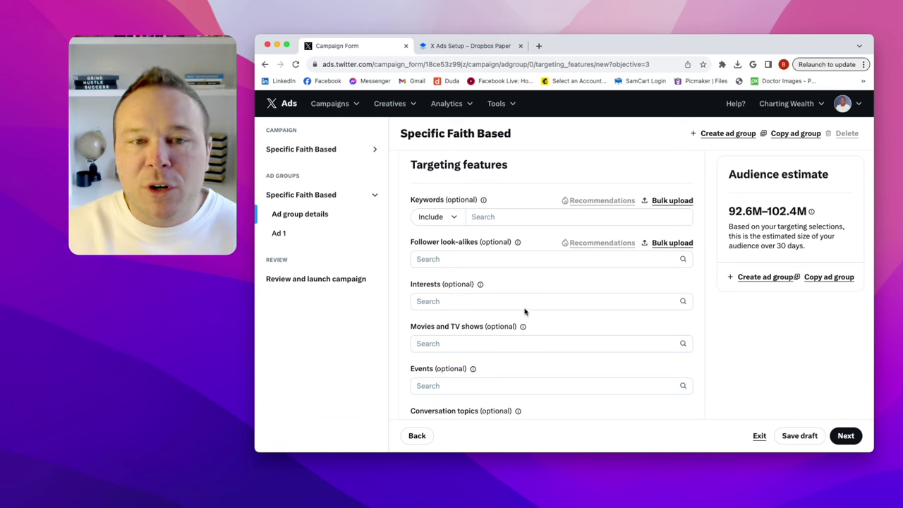
Step: Add Entrepreneur as a targeting keyword
{"action": "left_click", "coordinate": [497, 221]}
{"action": "type", "text": "En"}
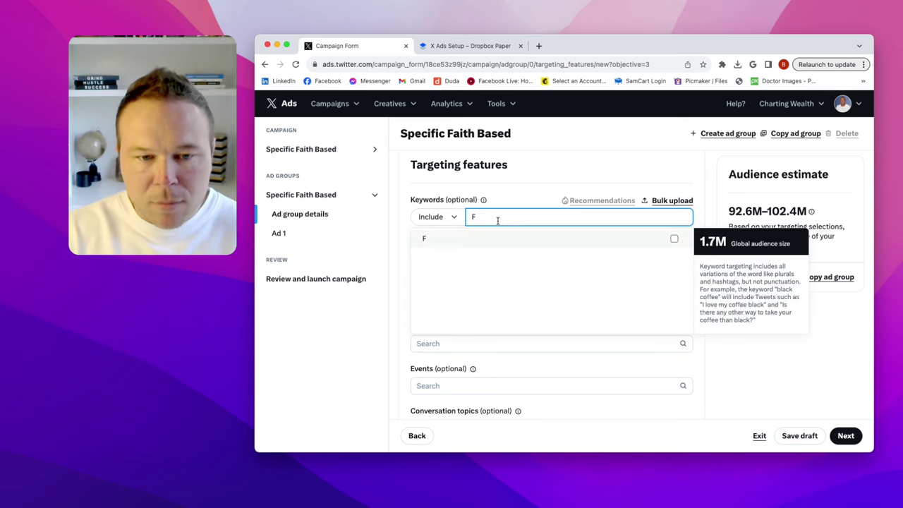
{"action": "type", "text": "tre"}
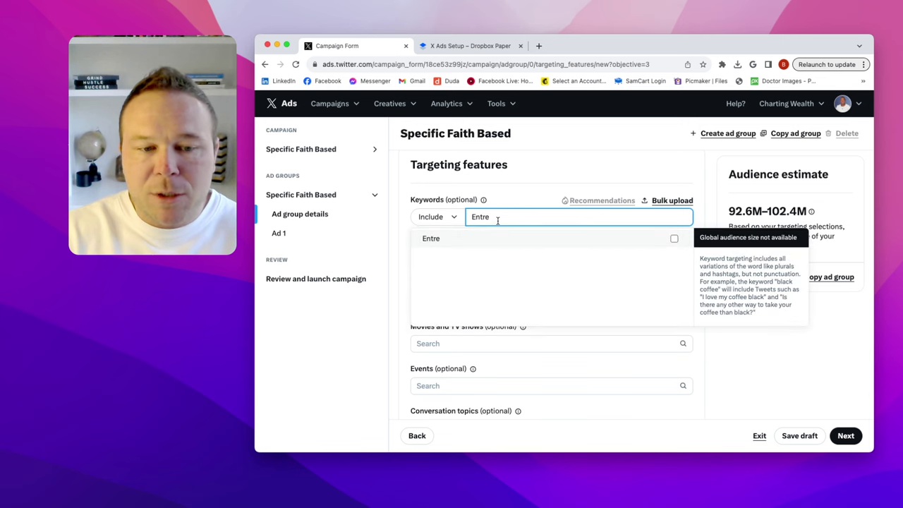
{"action": "type", "text": "preneur"}
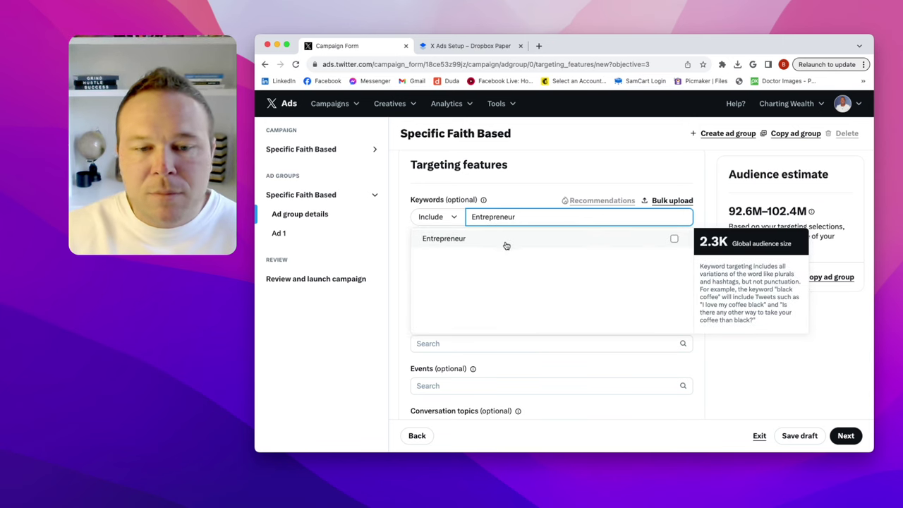
{"action": "left_click", "coordinate": [511, 246]}
{"action": "left_click", "coordinate": [510, 208]}
{"action": "scroll", "coordinate": [514, 232], "scroll_direction": "down", "scroll_amount": 1}
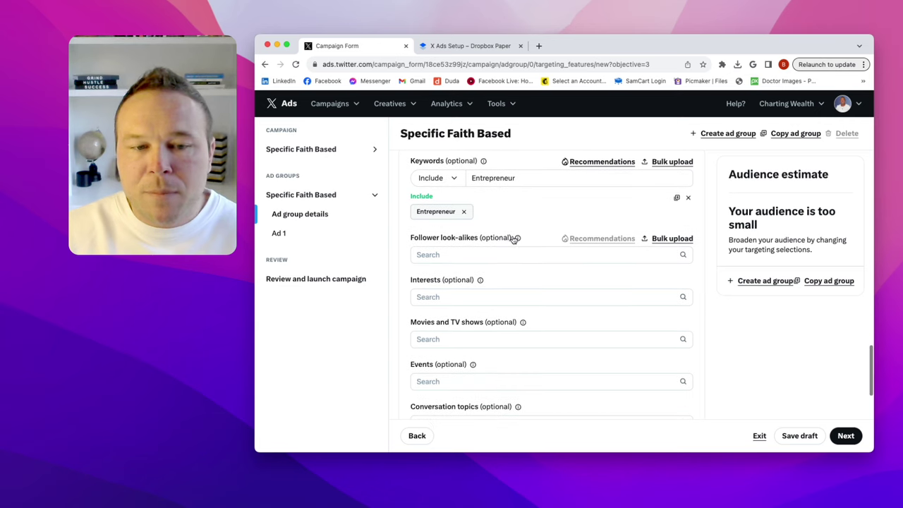
Step: Add the pastor's verified account as a follower look-alike, narrowing the estimate to 165.7K–183.2K
{"action": "left_click", "coordinate": [472, 255]}
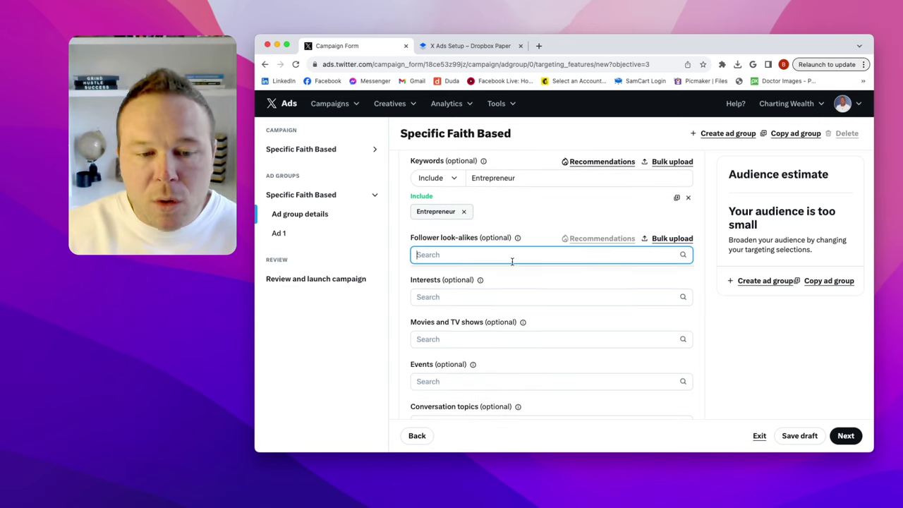
{"action": "type", "text": "Steven"}
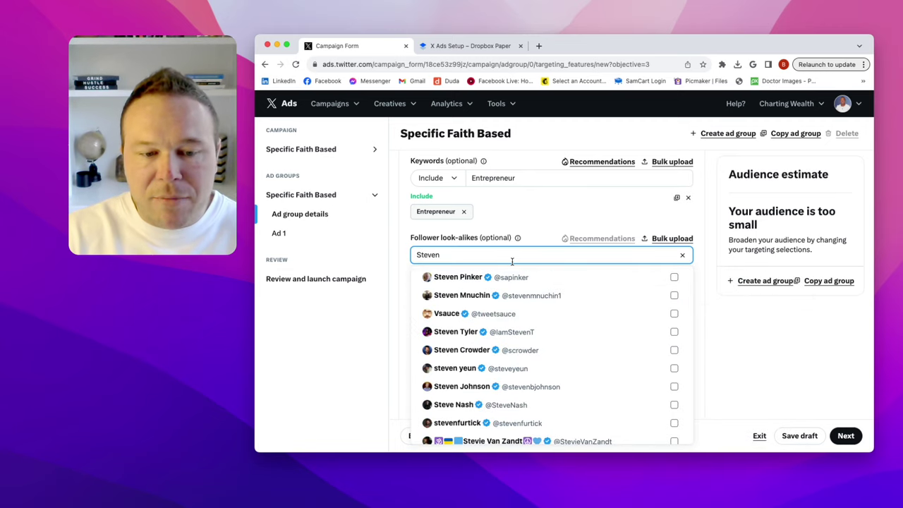
{"action": "type", "text": " Fur"}
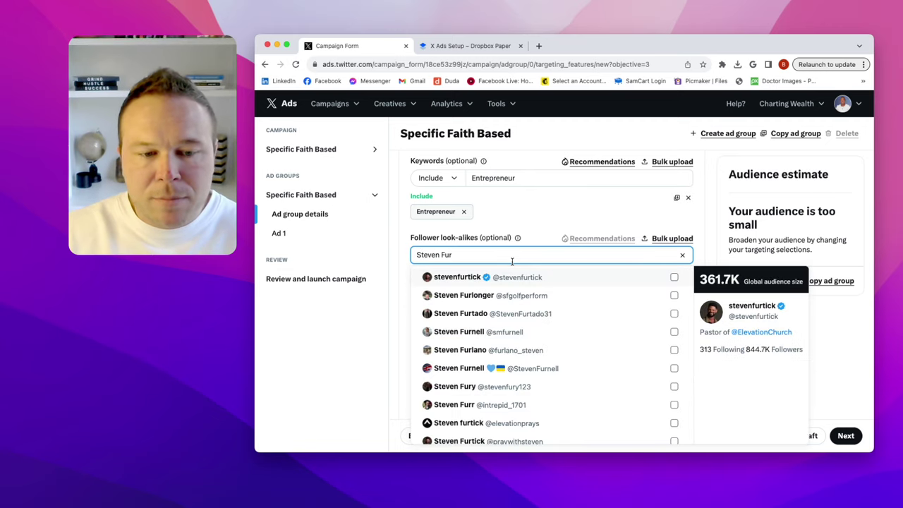
{"action": "left_click", "coordinate": [515, 280]}
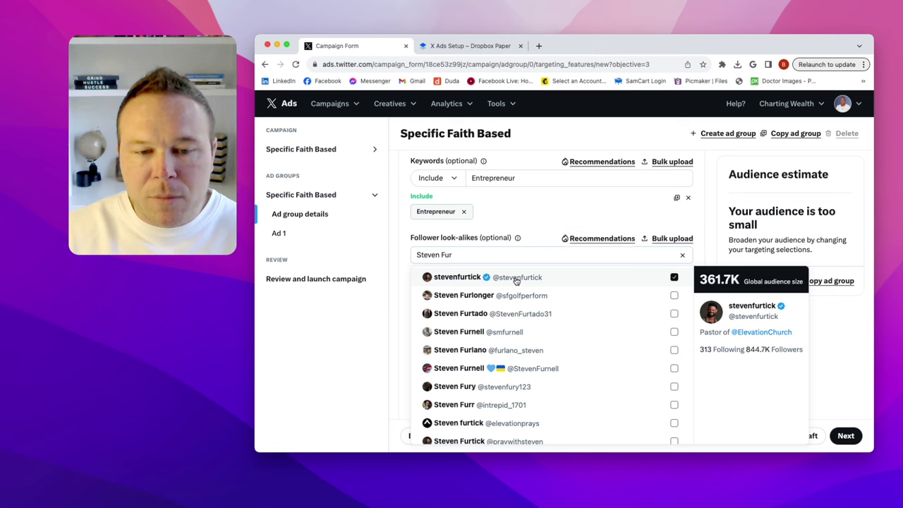
{"action": "left_click", "coordinate": [528, 215]}
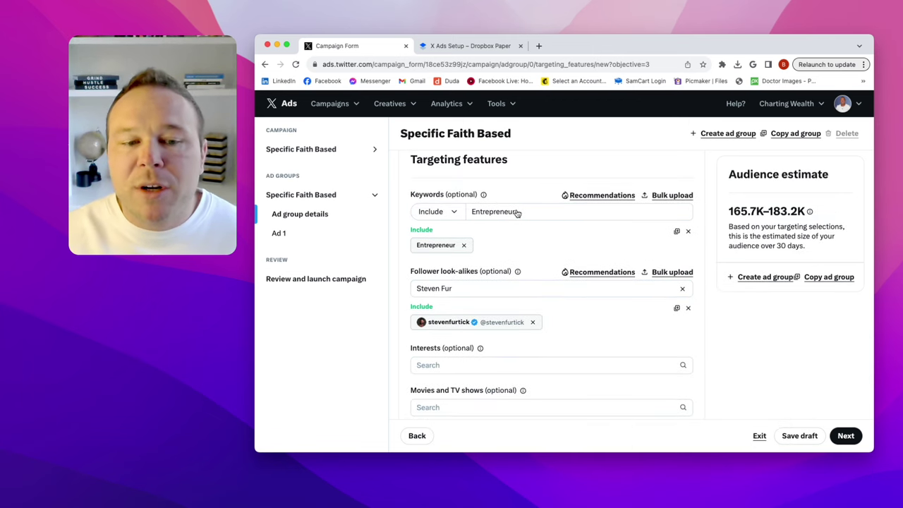
{"action": "scroll", "coordinate": [517, 225], "scroll_direction": "down", "scroll_amount": 2}
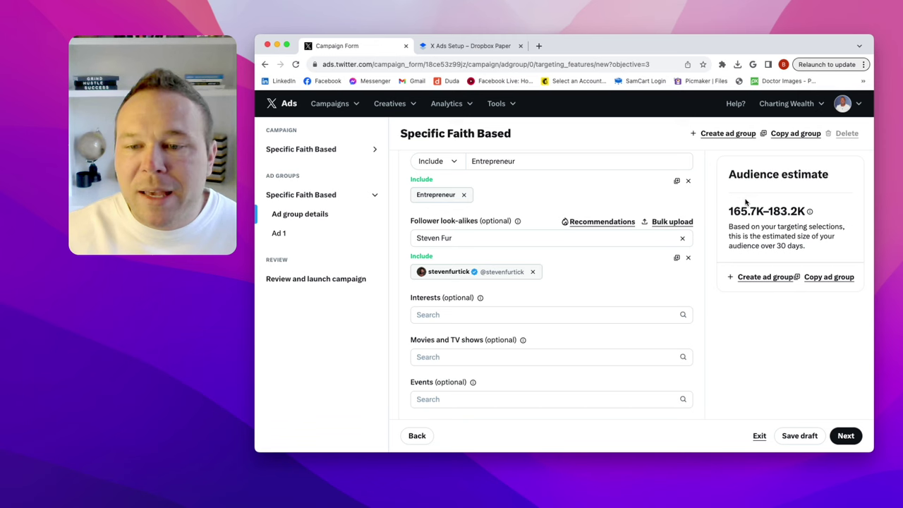
{"action": "left_click_drag", "start_coordinate": [727, 211], "coordinate": [790, 212]}
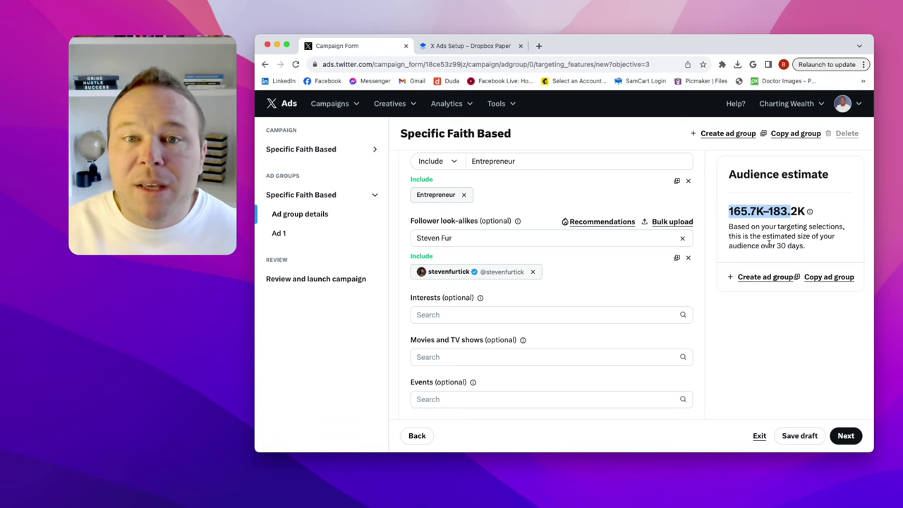
{"action": "left_click", "coordinate": [464, 315]}
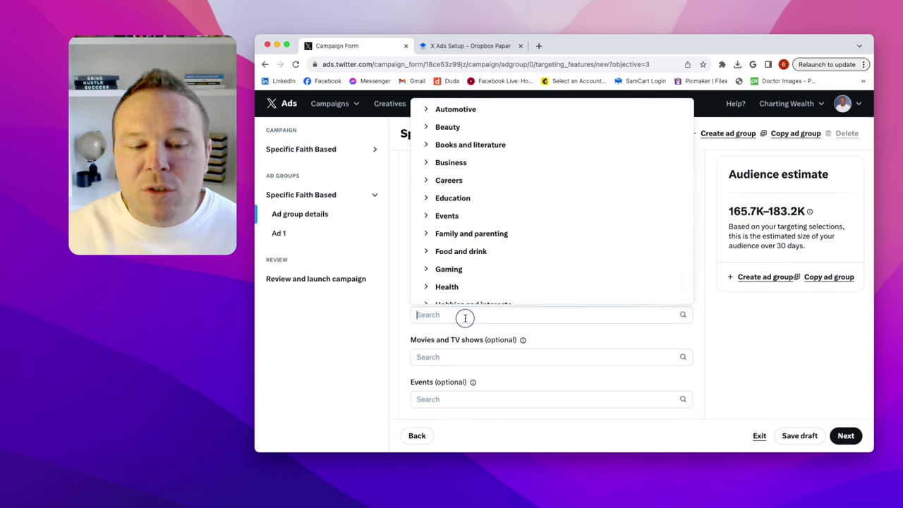
Step: Add Business interests Advertising, Entrepreneurship, Investors and patents, Leadership, Marketing and Small business
{"action": "left_click", "coordinate": [426, 162]}
{"action": "left_click", "coordinate": [480, 180]}
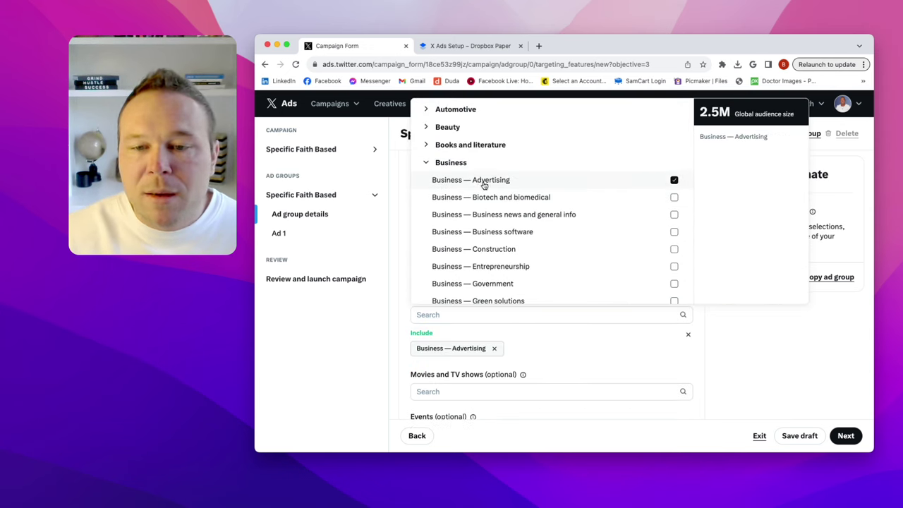
{"action": "scroll", "coordinate": [494, 201], "scroll_direction": "down", "scroll_amount": 1}
{"action": "scroll", "coordinate": [498, 208], "scroll_direction": "down", "scroll_amount": 2}
{"action": "left_click", "coordinate": [493, 207]}
{"action": "scroll", "coordinate": [495, 218], "scroll_direction": "down", "scroll_amount": 2}
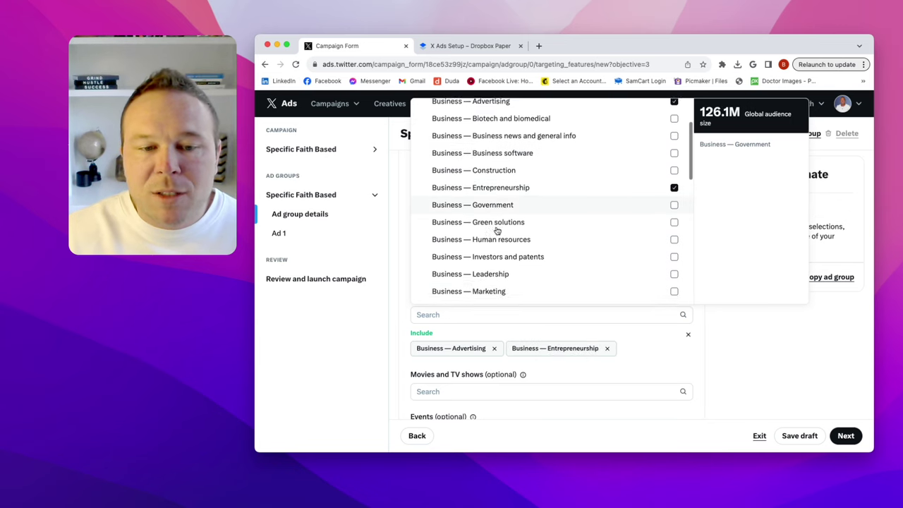
{"action": "scroll", "coordinate": [497, 232], "scroll_direction": "down", "scroll_amount": 2}
{"action": "left_click", "coordinate": [493, 199]}
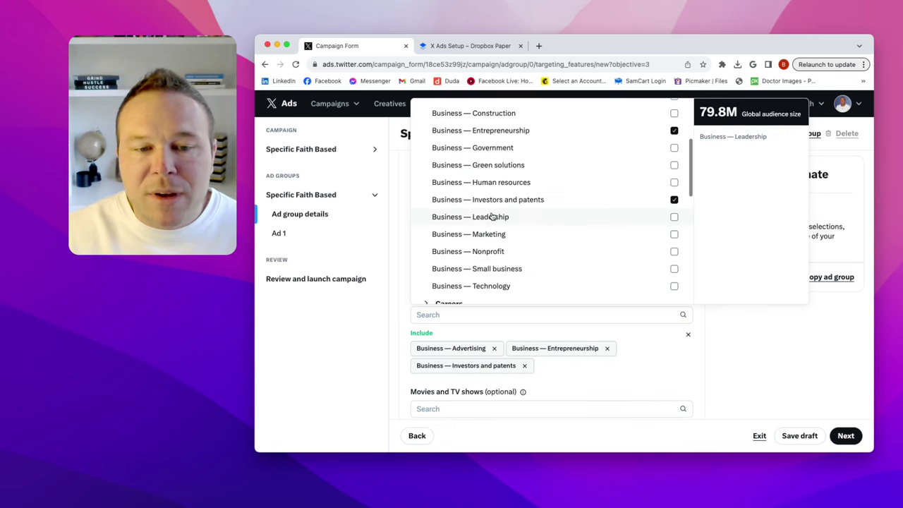
{"action": "left_click", "coordinate": [493, 216]}
{"action": "left_click", "coordinate": [504, 234]}
{"action": "scroll", "coordinate": [502, 236], "scroll_direction": "down", "scroll_amount": 1}
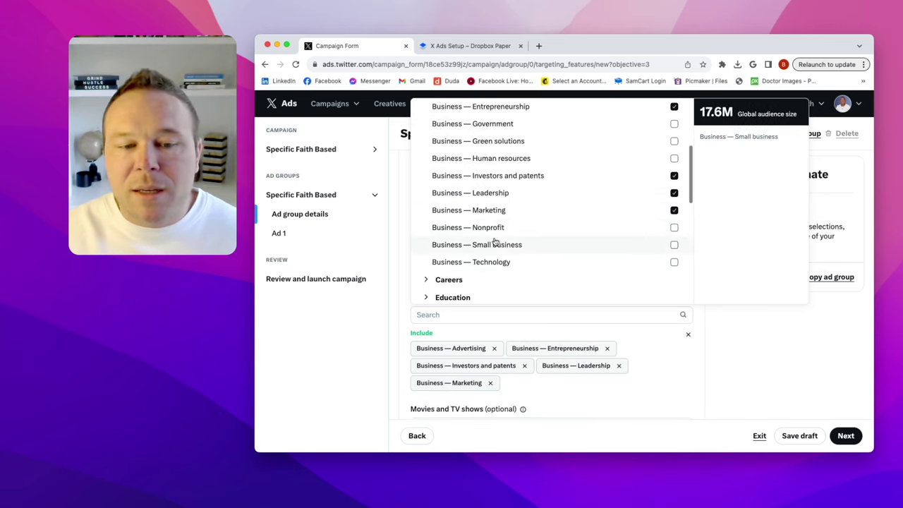
{"action": "left_click", "coordinate": [493, 246]}
{"action": "left_click", "coordinate": [736, 349]}
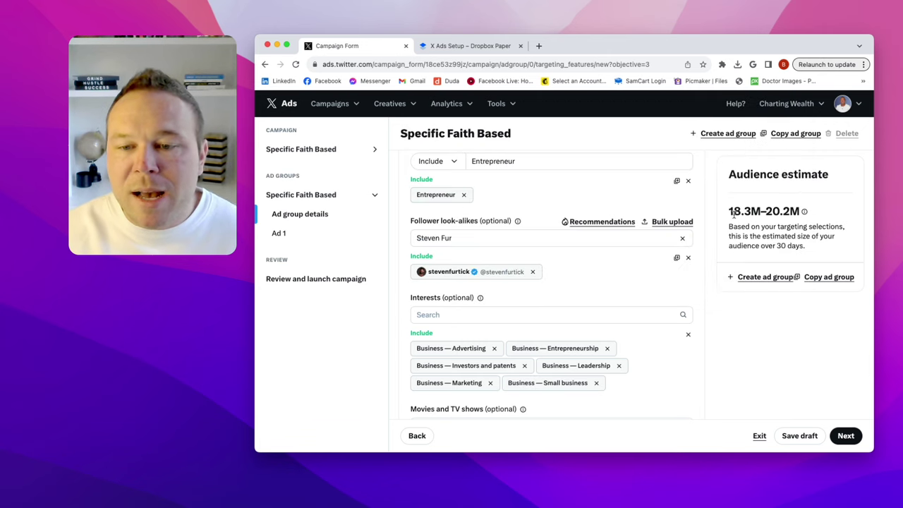
{"action": "left_click_drag", "start_coordinate": [730, 211], "coordinate": [799, 213]}
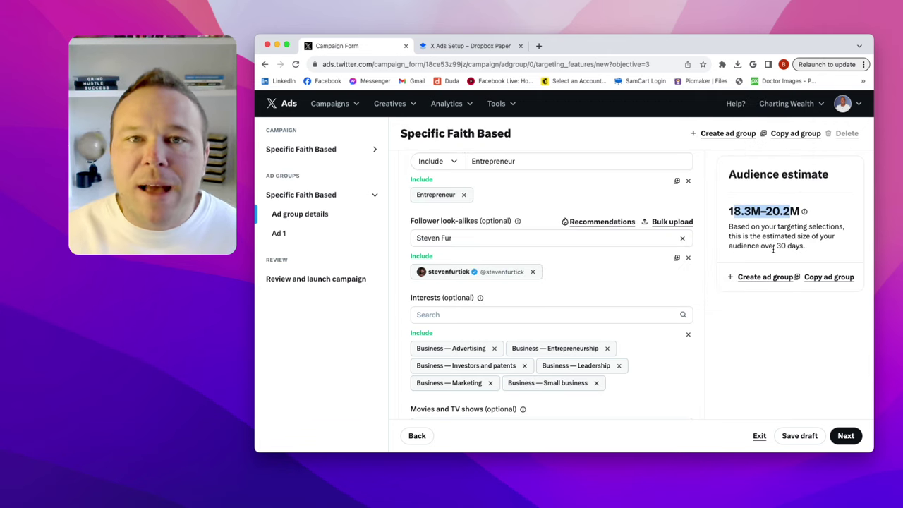
{"action": "scroll", "coordinate": [753, 343], "scroll_direction": "up", "scroll_amount": 2}
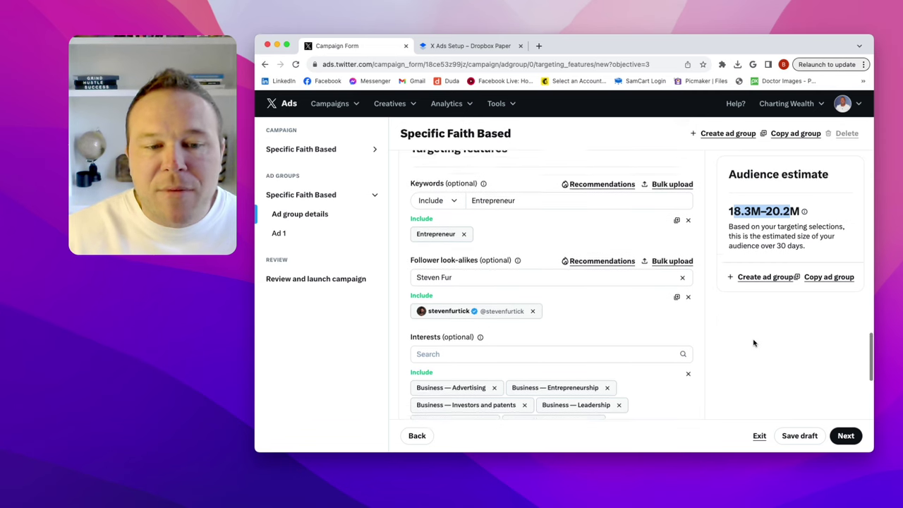
Step: Add keywords Faith and Christian, then clear the leftover look-alike search text
{"action": "double_click", "coordinate": [510, 211]}
{"action": "type", "text": "Faith"}
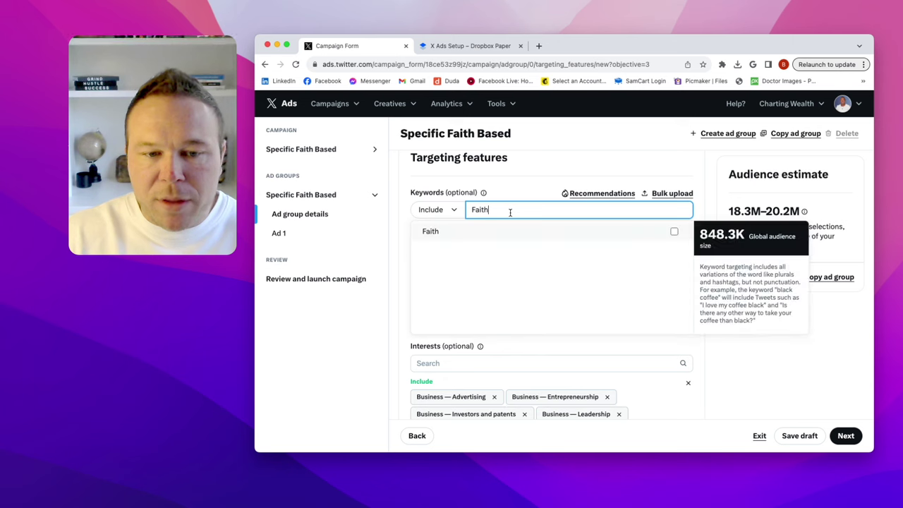
{"action": "double_click", "coordinate": [504, 210]}
{"action": "type", "text": "C"}
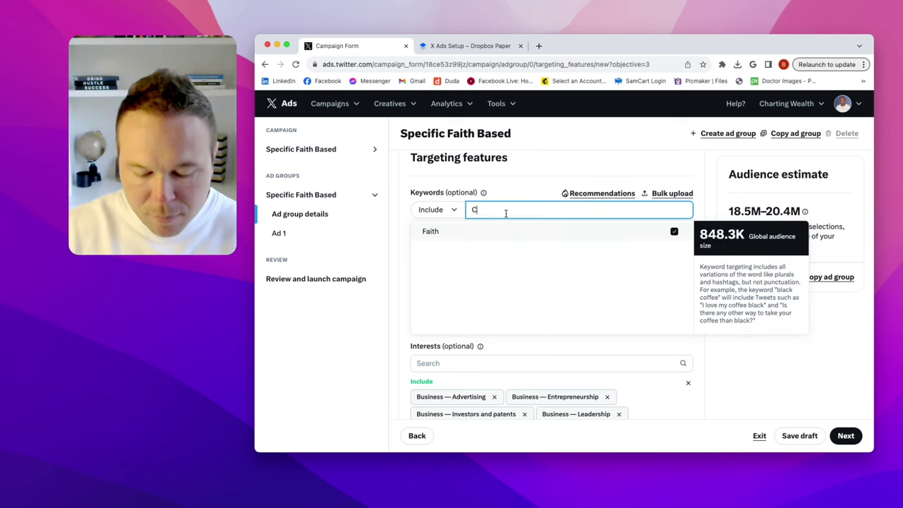
{"action": "type", "text": "hristian"}
{"action": "left_click", "coordinate": [520, 231]}
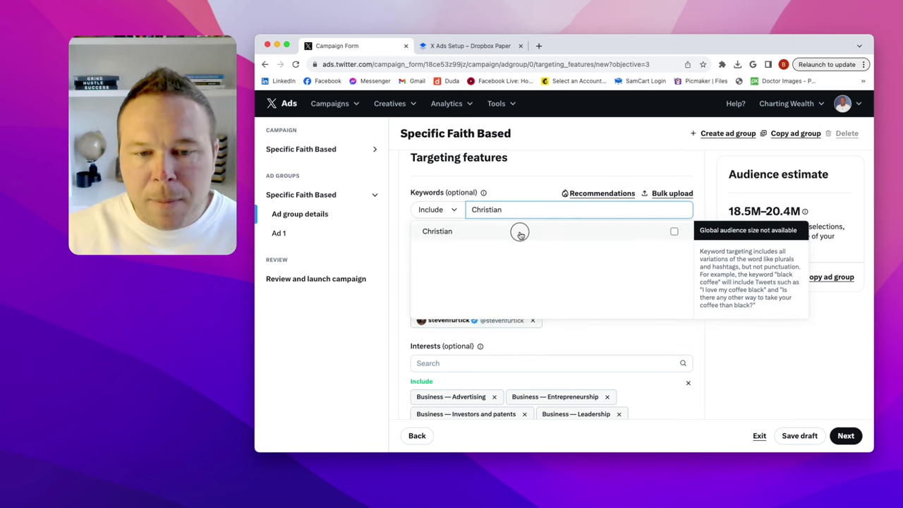
{"action": "left_click", "coordinate": [676, 159]}
{"action": "scroll", "coordinate": [707, 248], "scroll_direction": "down", "scroll_amount": 1}
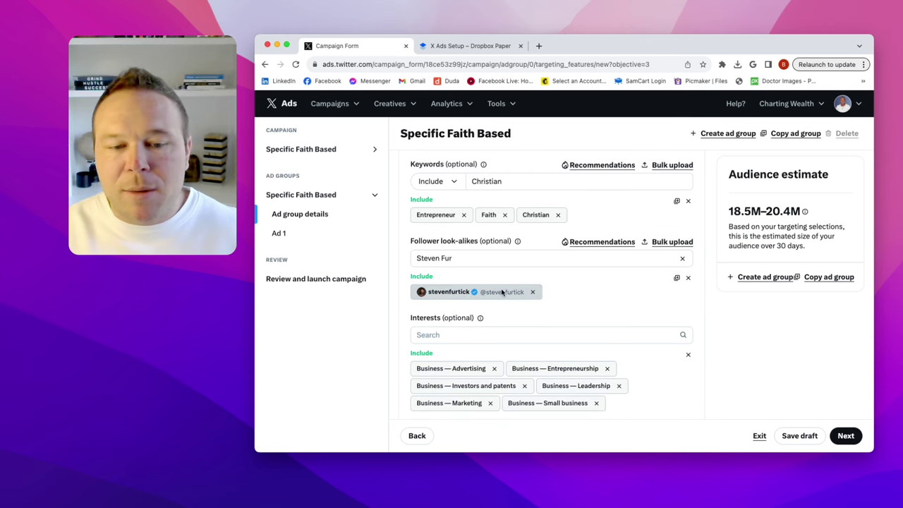
{"action": "left_click", "coordinate": [683, 259]}
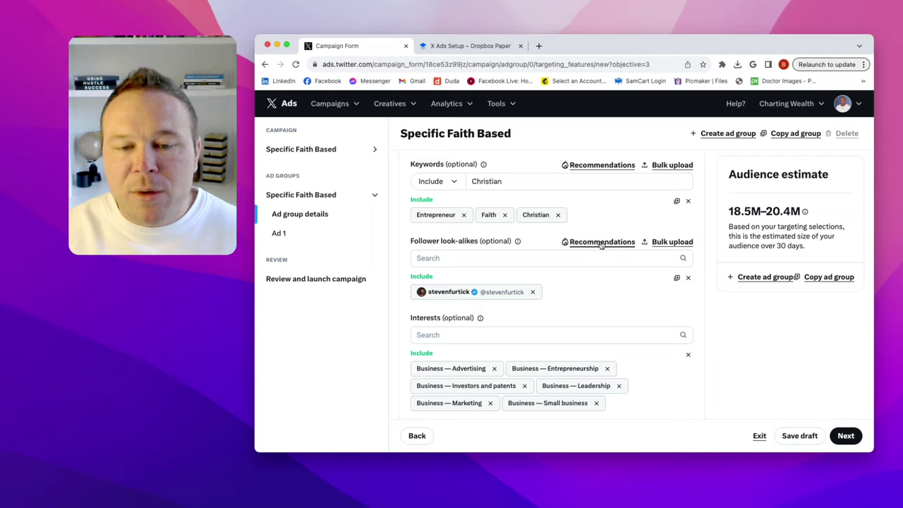
Step: From Recommendations, add Elevation Church and two more faith accounts as look-alikes, estimate 18.7M–20.7M
{"action": "left_click", "coordinate": [601, 241]}
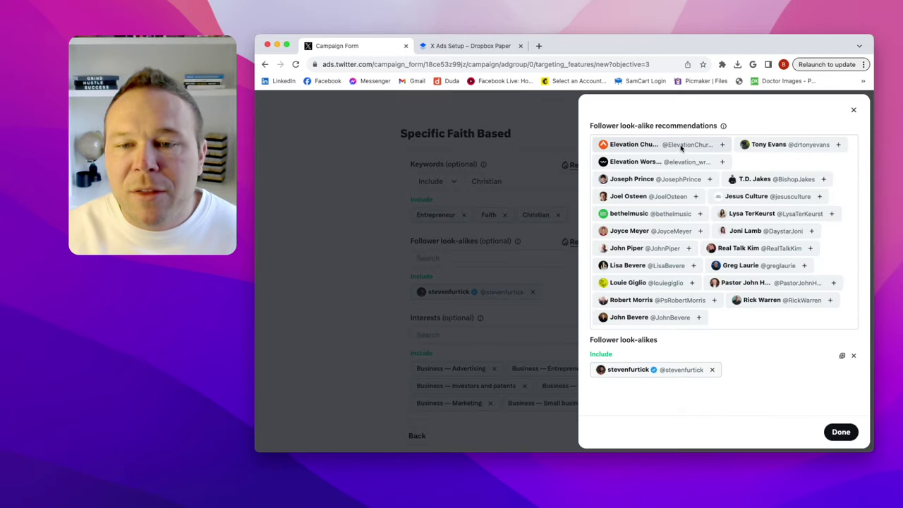
{"action": "left_click", "coordinate": [722, 145]}
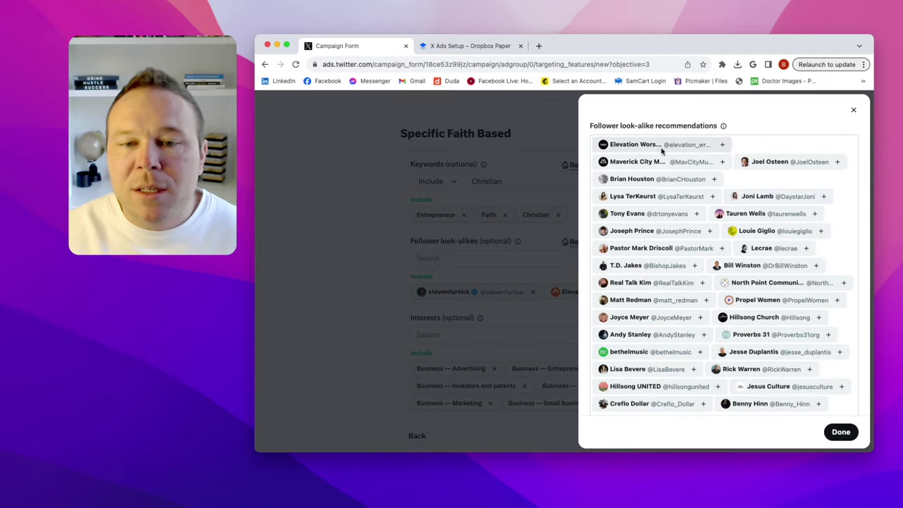
{"action": "left_click", "coordinate": [837, 161]}
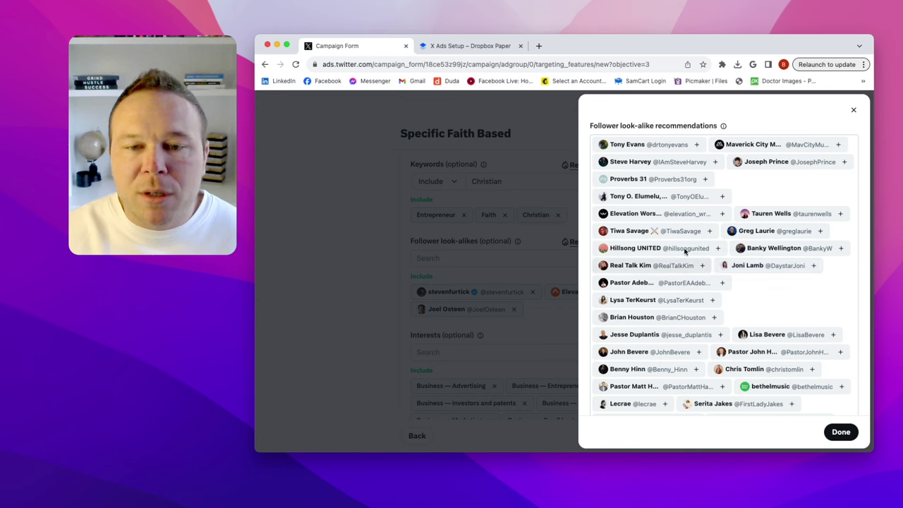
{"action": "scroll", "coordinate": [677, 211], "scroll_direction": "down", "scroll_amount": 3}
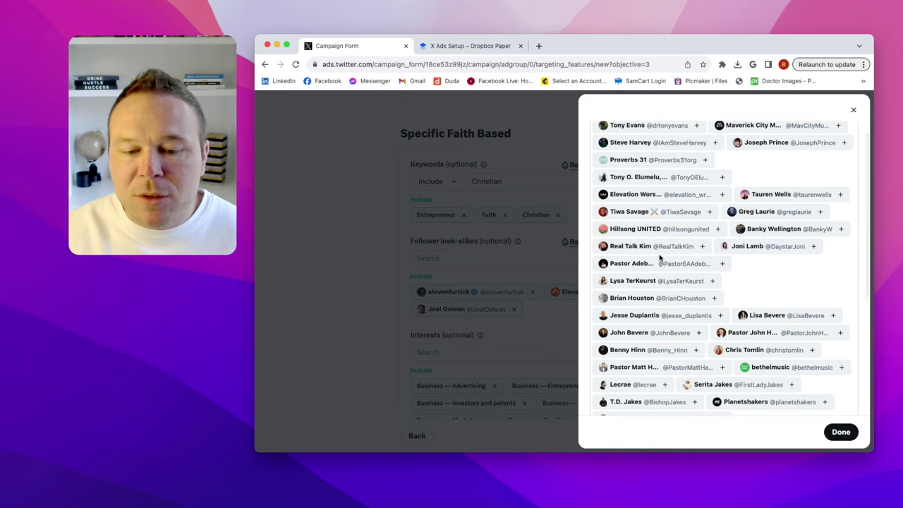
{"action": "scroll", "coordinate": [660, 258], "scroll_direction": "down", "scroll_amount": 1}
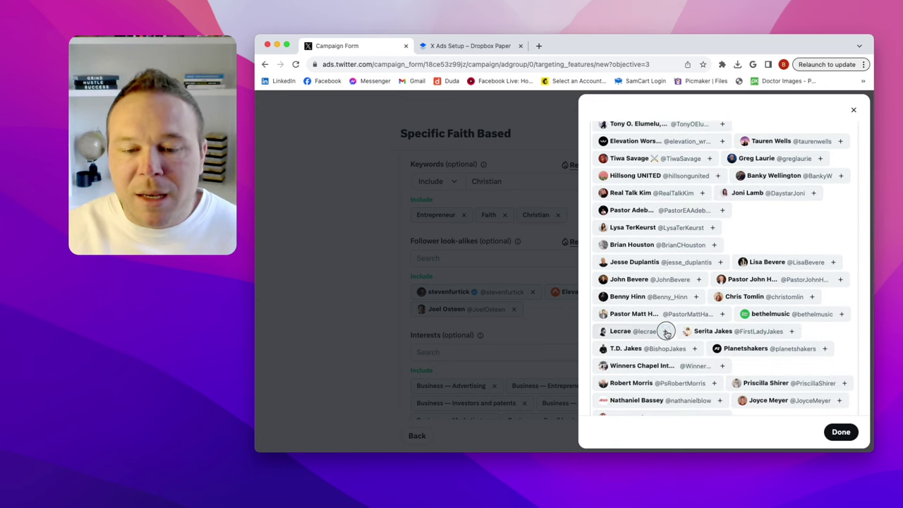
{"action": "left_click", "coordinate": [665, 331]}
{"action": "left_click", "coordinate": [852, 110]}
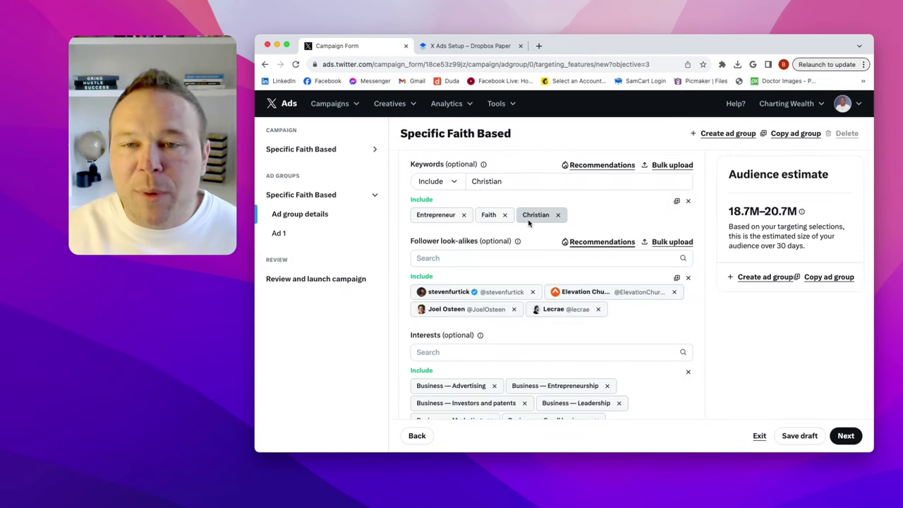
{"action": "scroll", "coordinate": [559, 310], "scroll_direction": "down", "scroll_amount": 2}
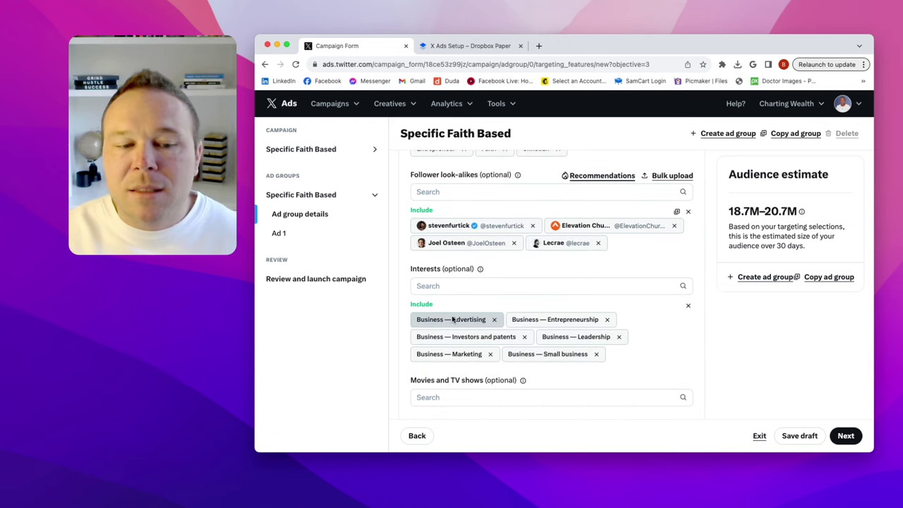
{"action": "scroll", "coordinate": [620, 335], "scroll_direction": "up", "scroll_amount": 3}
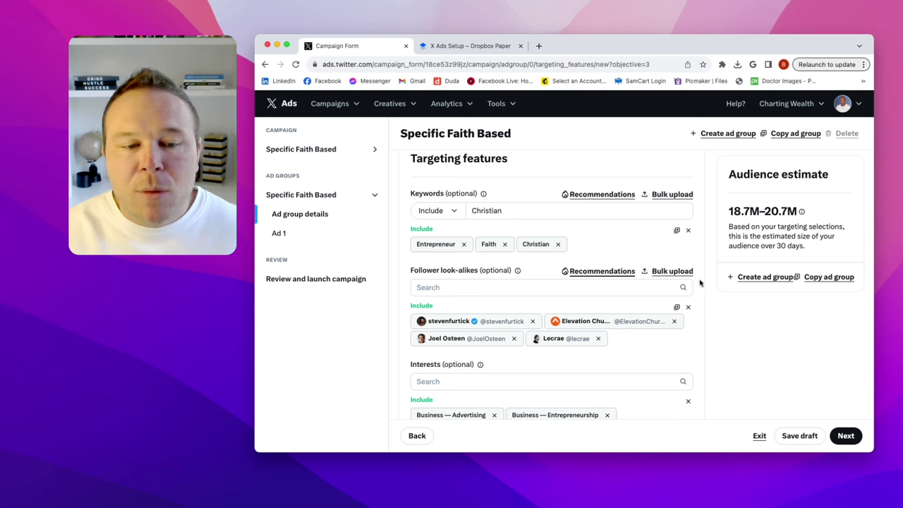
{"action": "scroll", "coordinate": [700, 283], "scroll_direction": "up", "scroll_amount": 10}
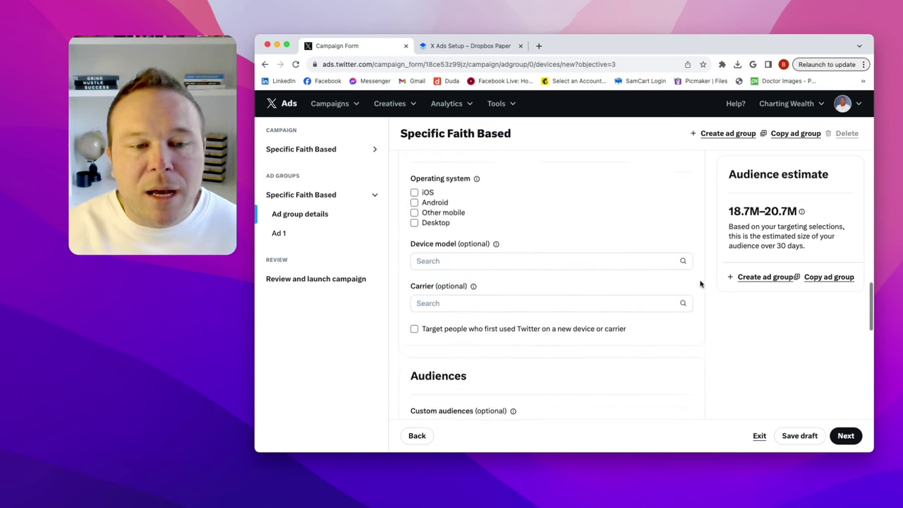
{"action": "scroll", "coordinate": [701, 284], "scroll_direction": "up", "scroll_amount": 5}
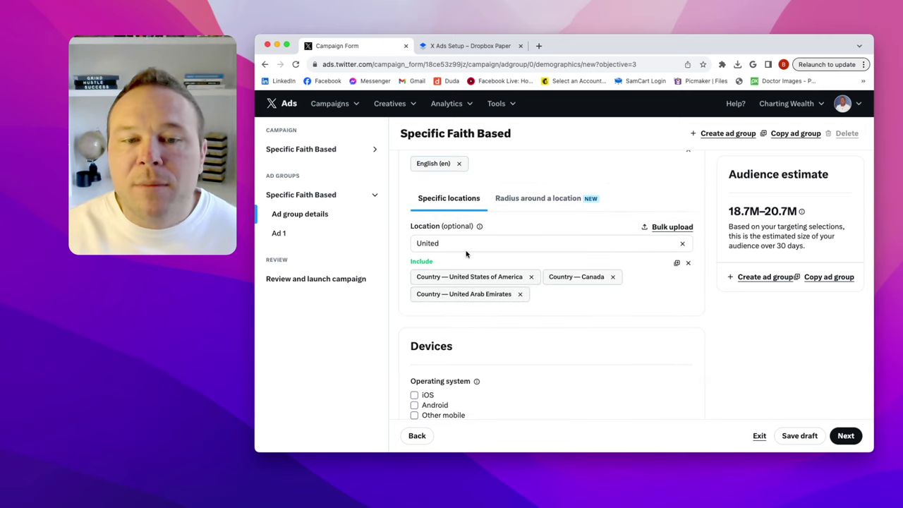
{"action": "scroll", "coordinate": [469, 264], "scroll_direction": "down", "scroll_amount": 15}
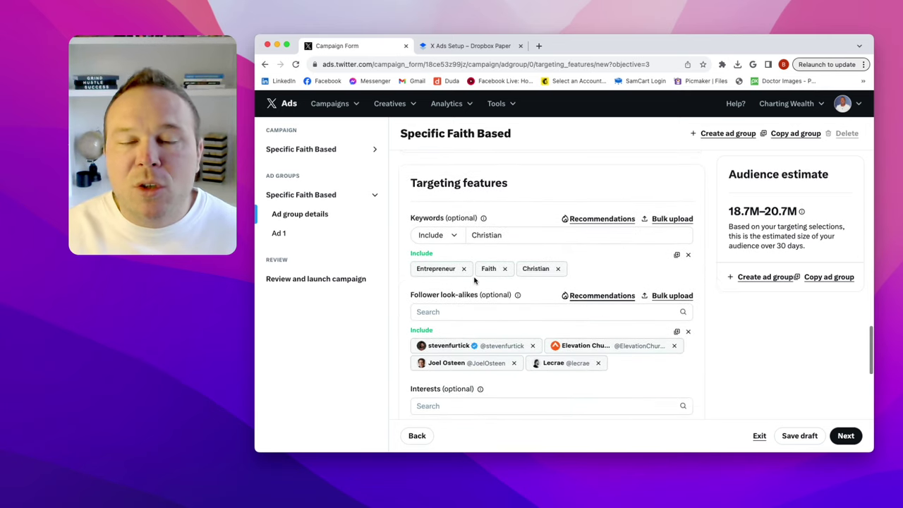
{"action": "scroll", "coordinate": [474, 281], "scroll_direction": "down", "scroll_amount": 1}
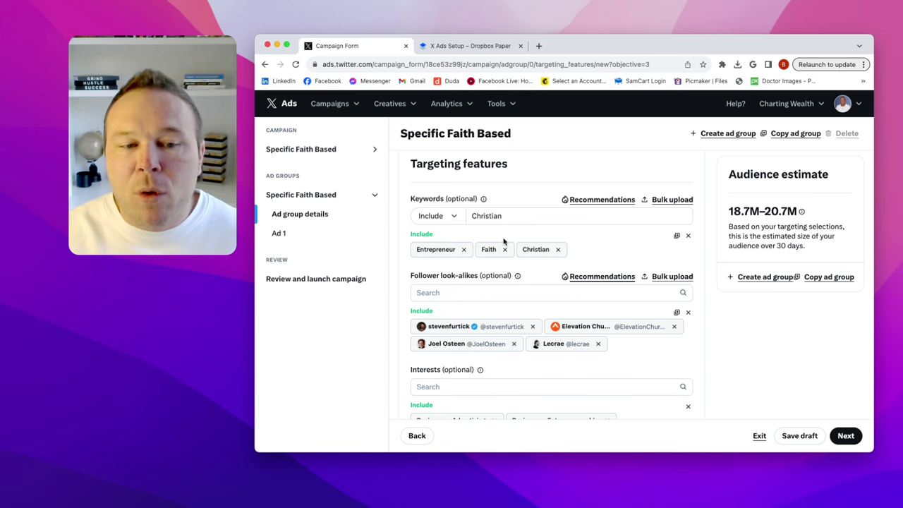
{"action": "scroll", "coordinate": [504, 242], "scroll_direction": "down", "scroll_amount": 2}
{"action": "scroll", "coordinate": [681, 371], "scroll_direction": "down", "scroll_amount": 5}
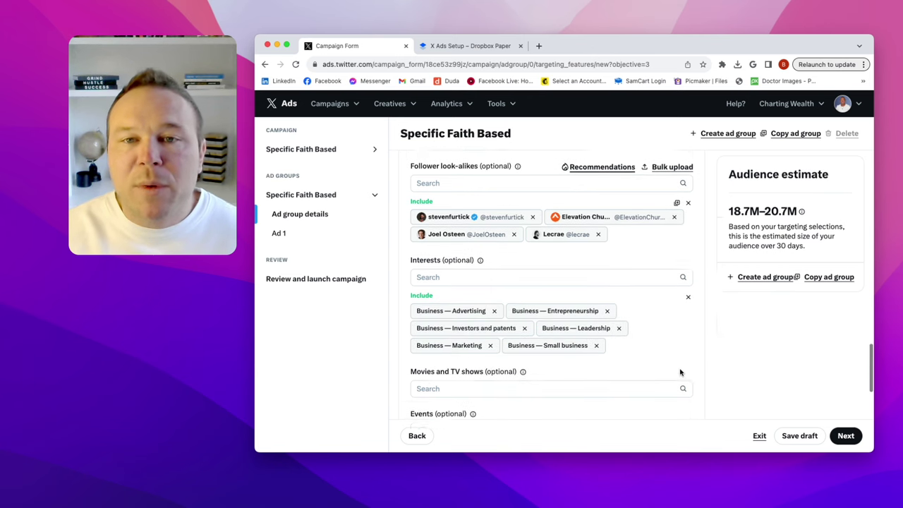
{"action": "scroll", "coordinate": [721, 368], "scroll_direction": "down", "scroll_amount": 5}
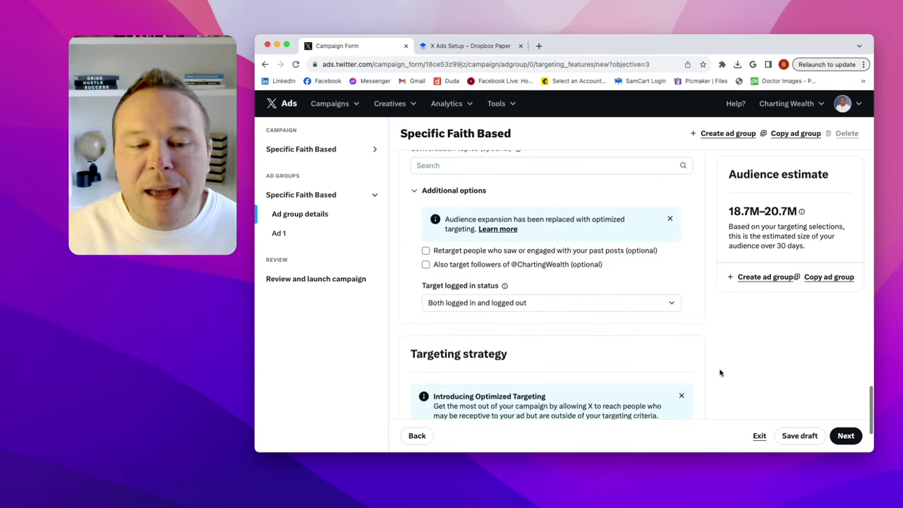
Step: Retarget people who saw the account's organic Tweets
{"action": "left_click", "coordinate": [425, 251]}
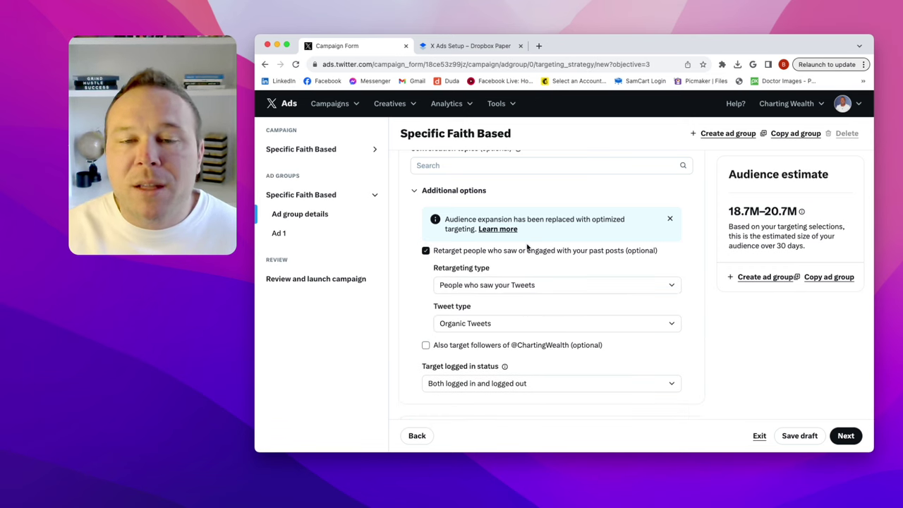
{"action": "scroll", "coordinate": [528, 246], "scroll_direction": "down", "scroll_amount": 3}
{"action": "scroll", "coordinate": [528, 246], "scroll_direction": "up", "scroll_amount": 2}
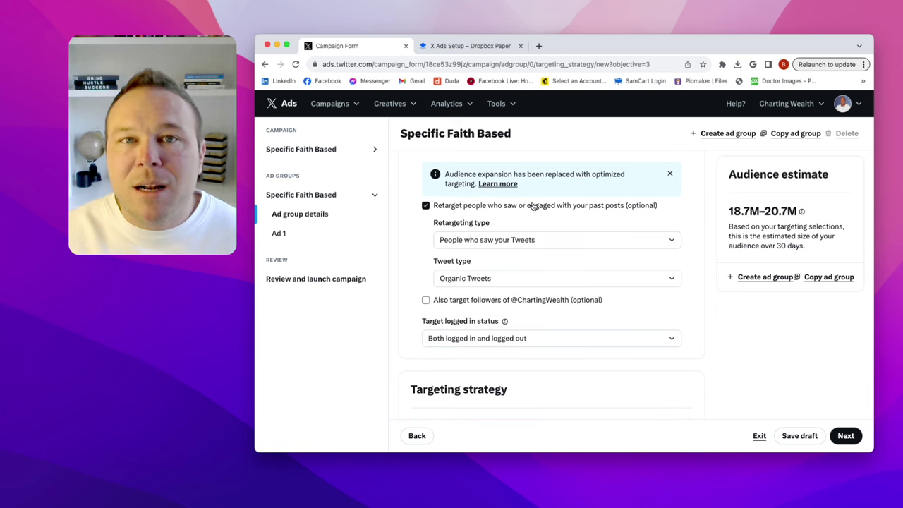
Step: Also target the account's own followers and move on to the first ad's details
{"action": "left_click", "coordinate": [425, 301]}
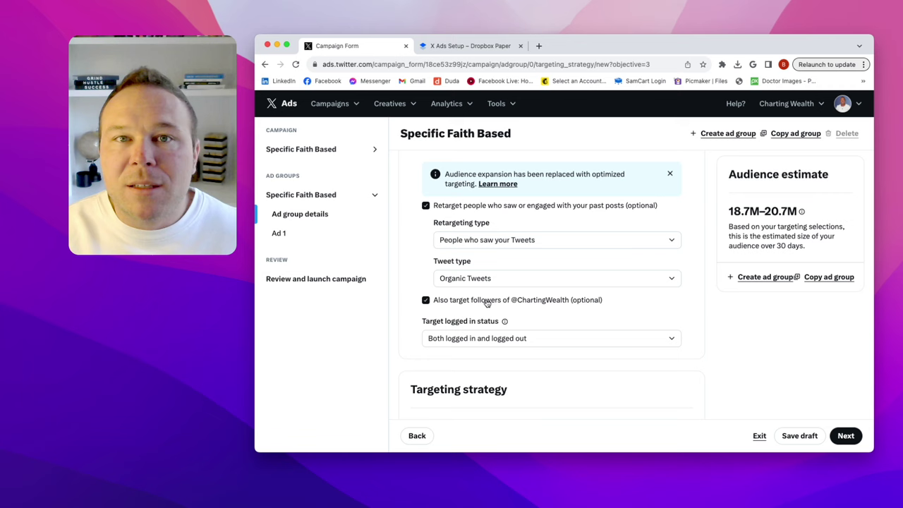
{"action": "scroll", "coordinate": [487, 303], "scroll_direction": "up", "scroll_amount": 2}
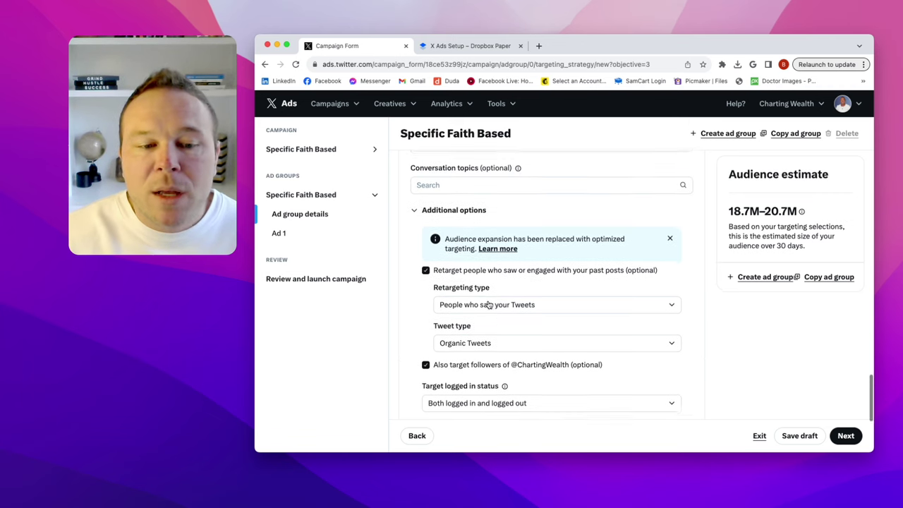
{"action": "scroll", "coordinate": [462, 284], "scroll_direction": "down", "scroll_amount": 1}
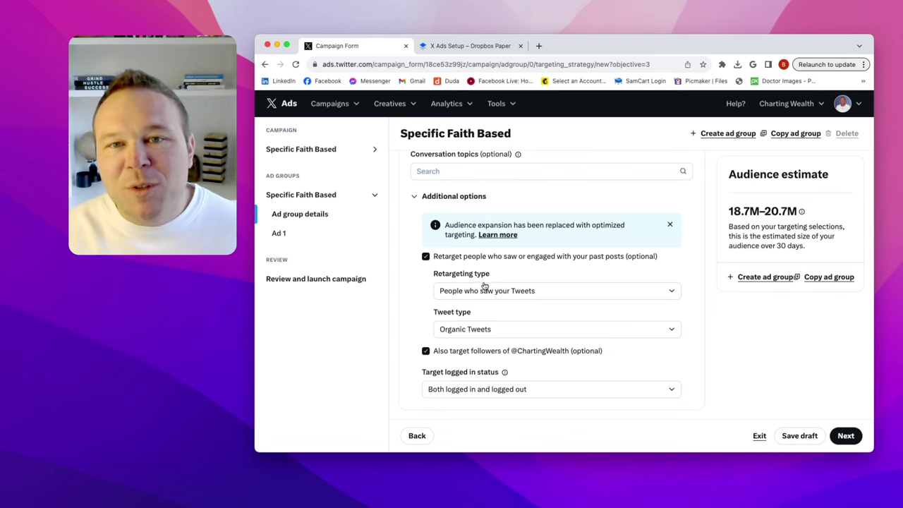
{"action": "scroll", "coordinate": [576, 319], "scroll_direction": "down", "scroll_amount": 2}
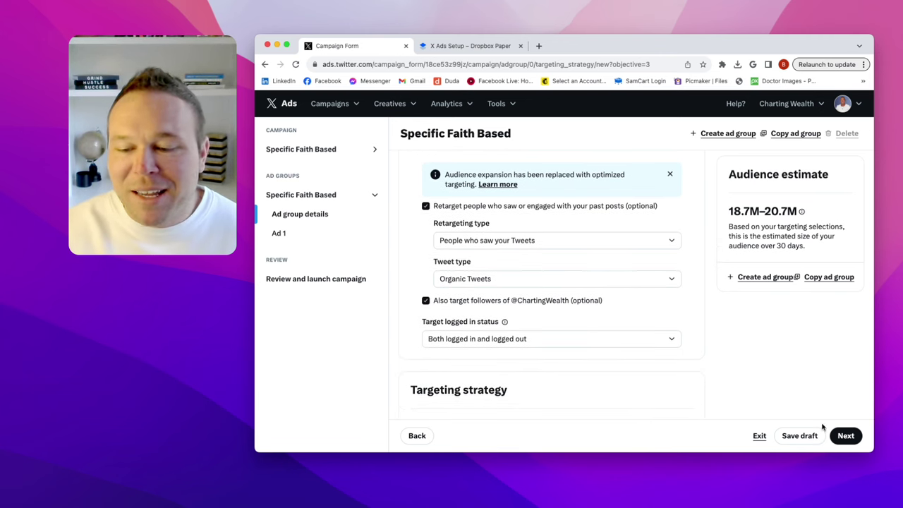
{"action": "left_click", "coordinate": [845, 436]}
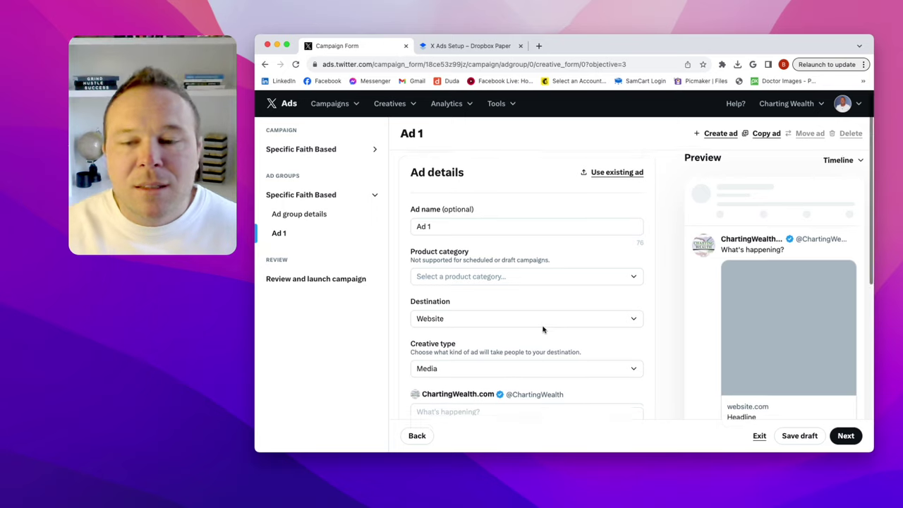
Step: Write Ad 1's post text: "I'm looking to connect with faith based entrepreneurs, let's follow each other."
{"action": "scroll", "coordinate": [522, 324], "scroll_direction": "down", "scroll_amount": 6}
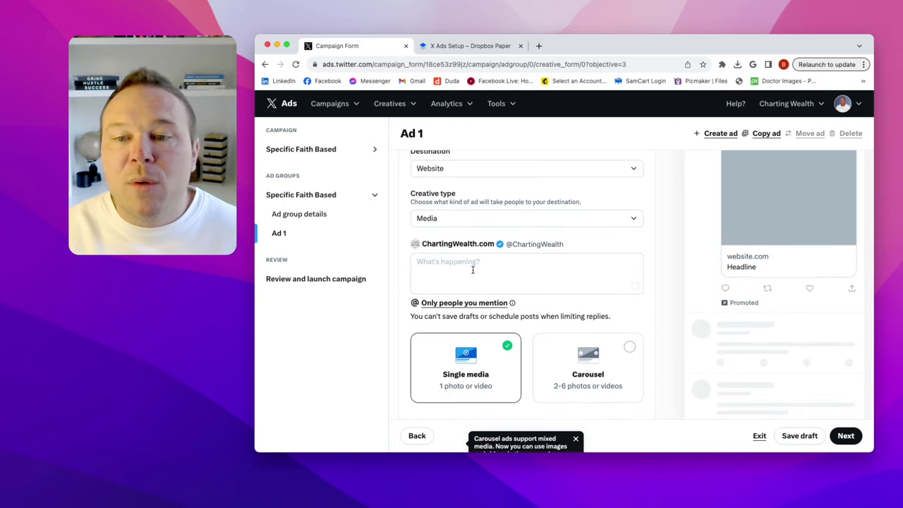
{"action": "left_click", "coordinate": [523, 280]}
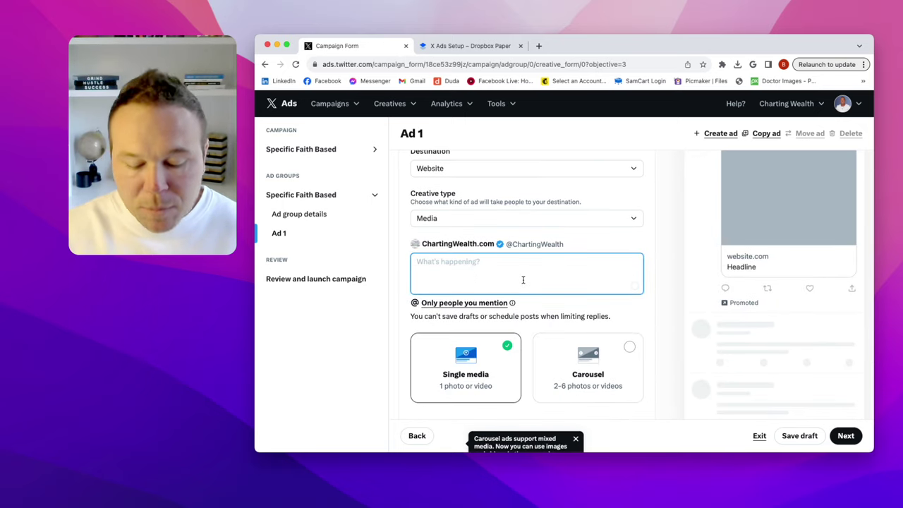
{"action": "type", "text": "I'm lookin"}
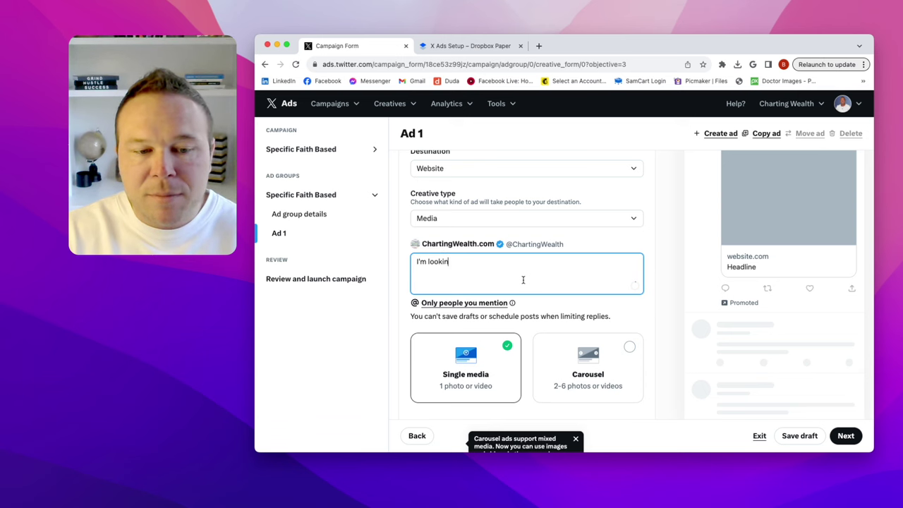
{"action": "type", "text": "g to connect wi"}
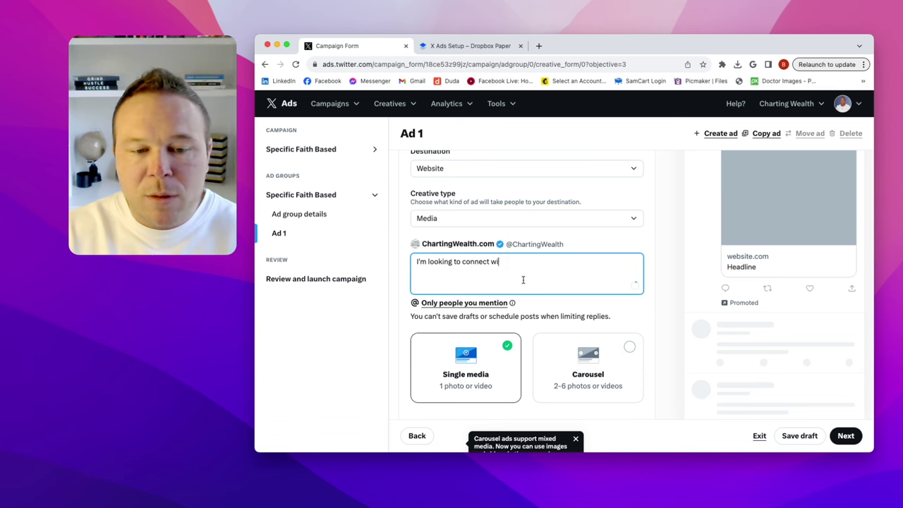
{"action": "type", "text": "th faith based entp"}
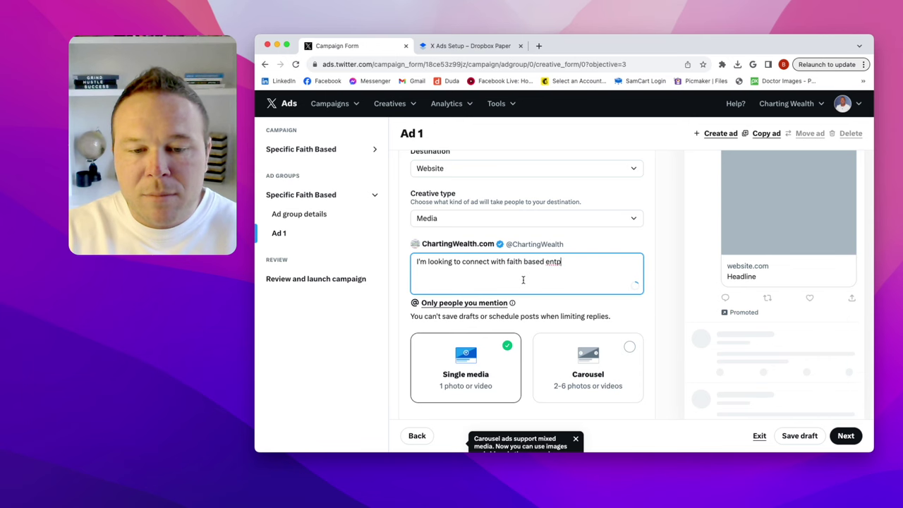
{"action": "key", "text": "BackSpace"}
{"action": "type", "text": "repr"}
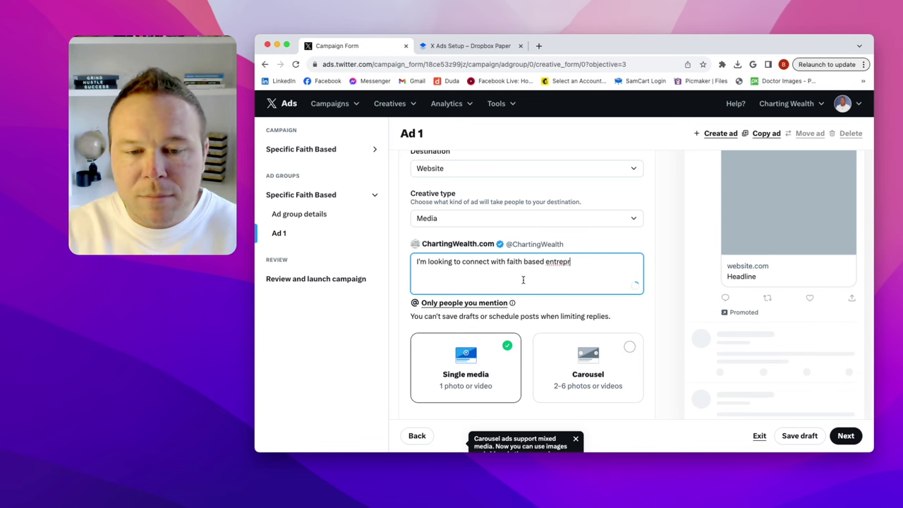
{"action": "type", "text": "eneurs"}
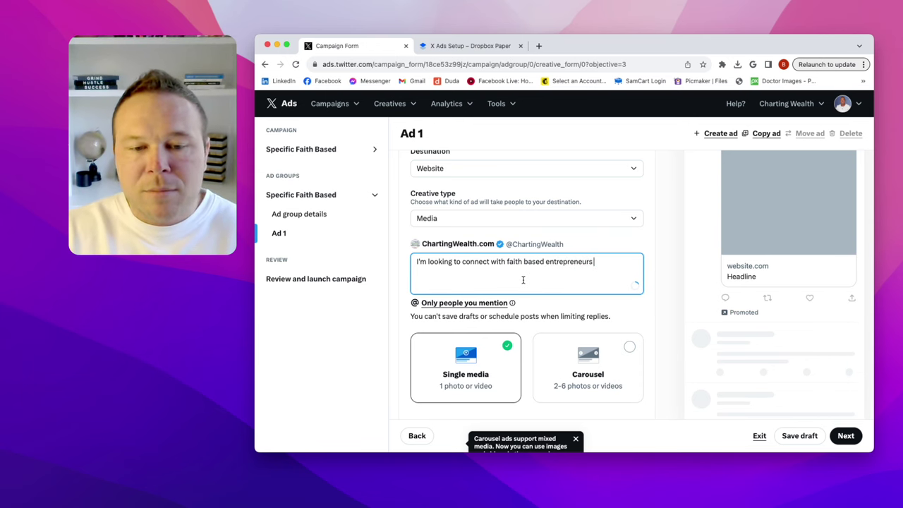
{"action": "type", "text": ", let"}
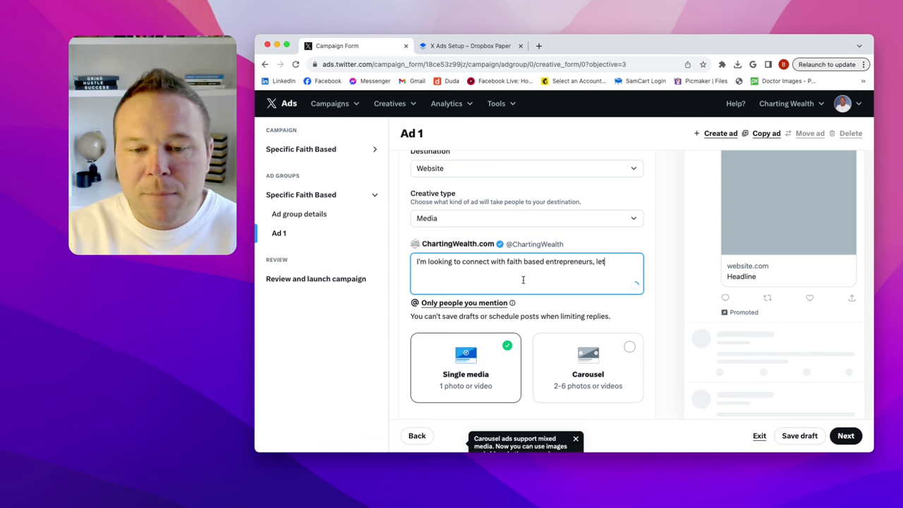
{"action": "type", "text": "'s follow ea"}
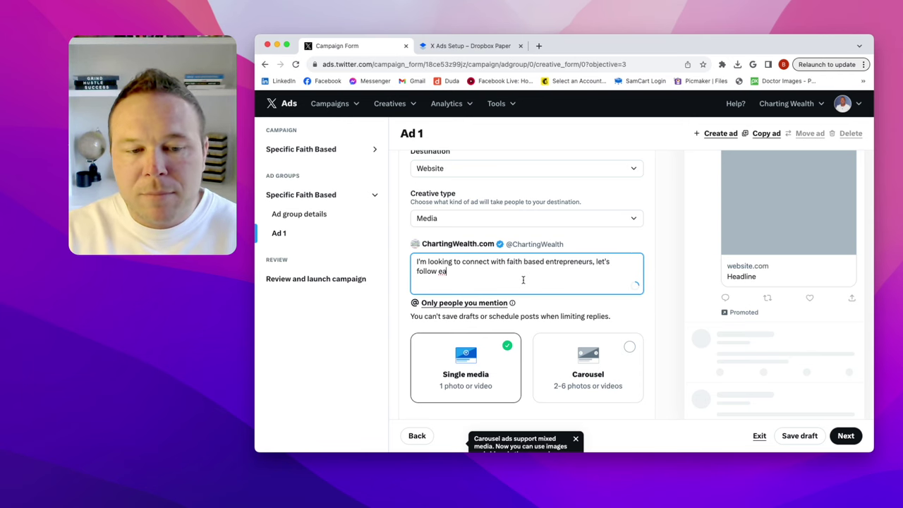
{"action": "type", "text": "ch other."}
{"action": "scroll", "coordinate": [698, 259], "scroll_direction": "up", "scroll_amount": 2}
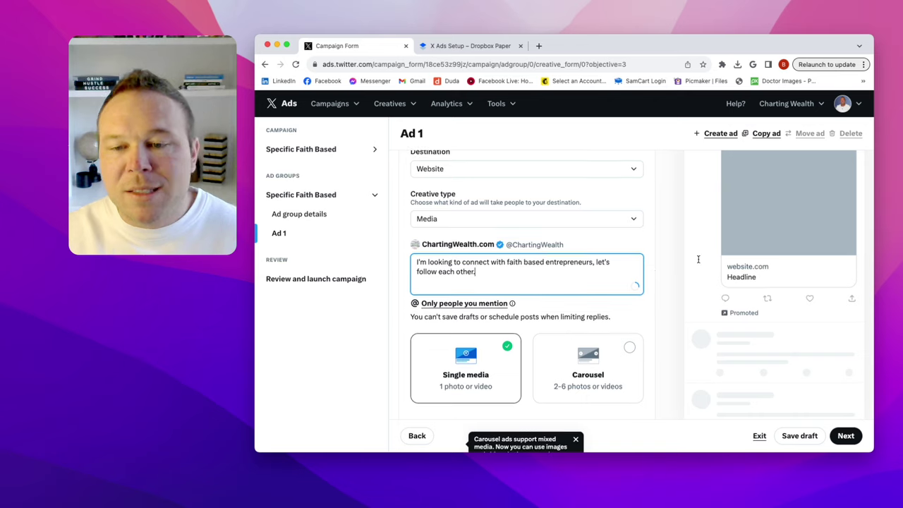
{"action": "scroll", "coordinate": [694, 261], "scroll_direction": "down", "scroll_amount": 1}
Step: Keep Media and Website as the ad type and attach the market update library image
{"action": "left_click", "coordinate": [496, 292]}
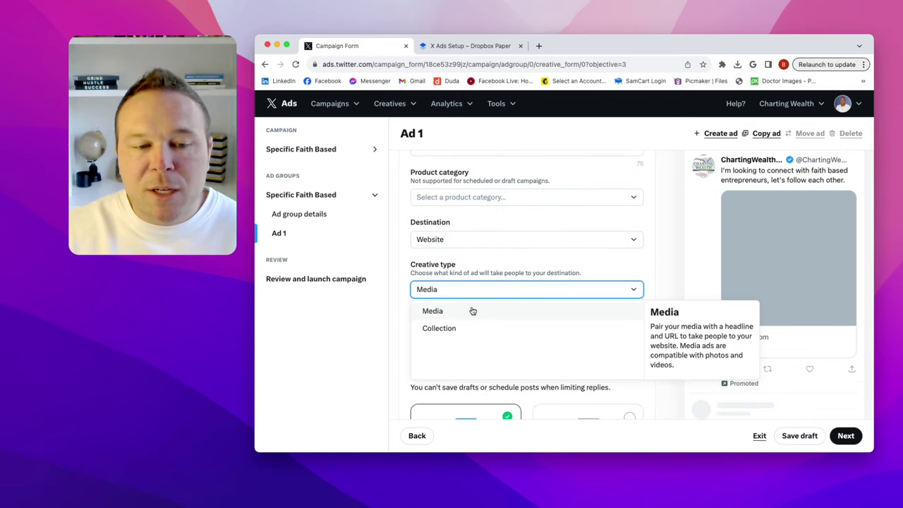
{"action": "left_click", "coordinate": [484, 265]}
{"action": "left_click", "coordinate": [485, 243]}
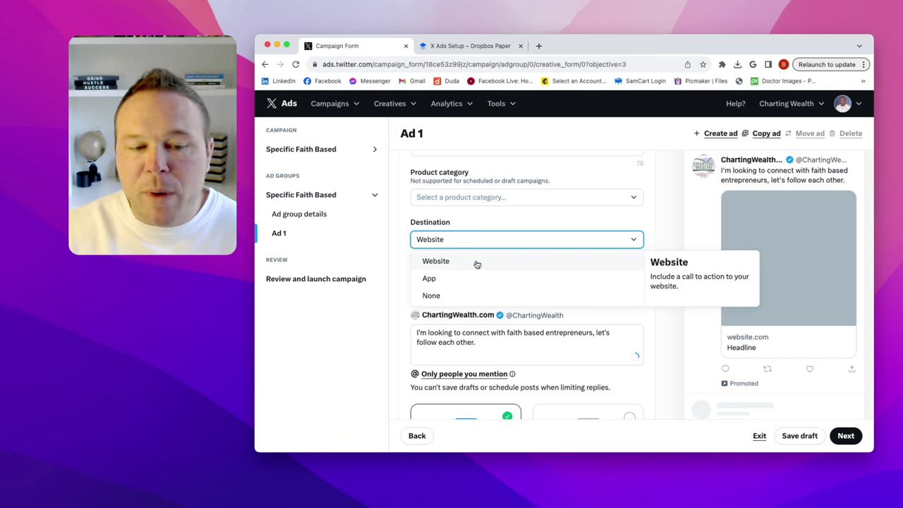
{"action": "left_click", "coordinate": [486, 221]}
{"action": "scroll", "coordinate": [484, 235], "scroll_direction": "down", "scroll_amount": 5}
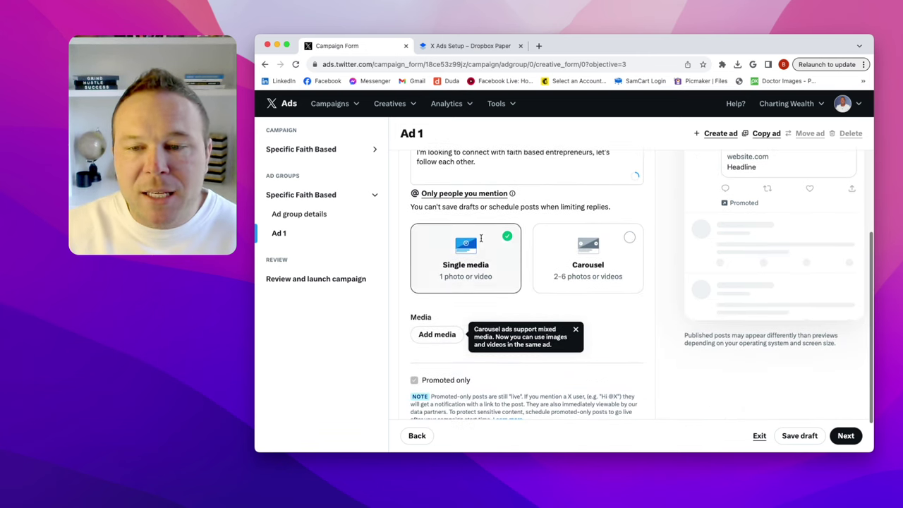
{"action": "left_click", "coordinate": [438, 334]}
{"action": "scroll", "coordinate": [443, 331], "scroll_direction": "down", "scroll_amount": 5}
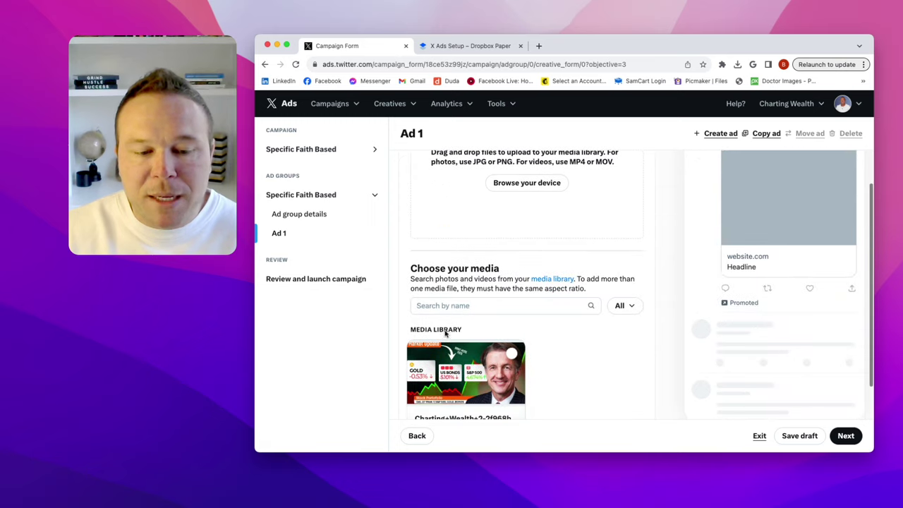
{"action": "left_click", "coordinate": [440, 376]}
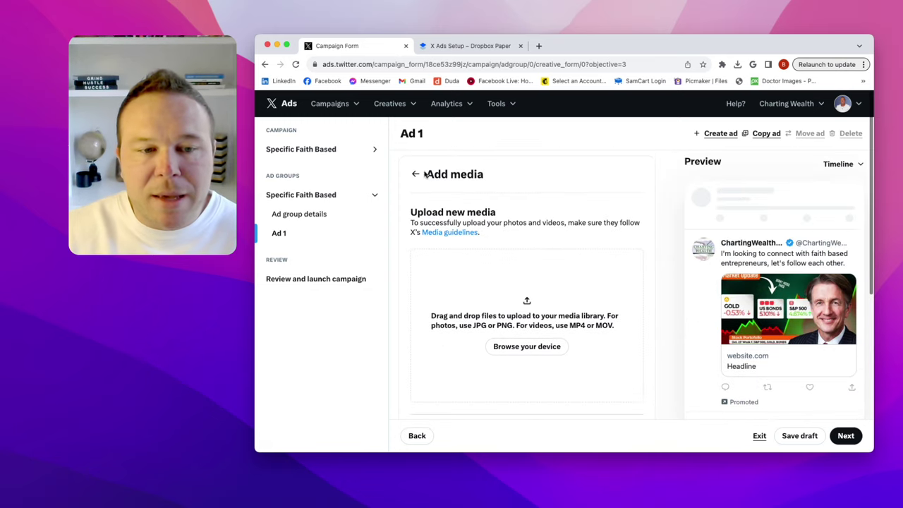
{"action": "scroll", "coordinate": [415, 181], "scroll_direction": "down", "scroll_amount": 5}
{"action": "left_click", "coordinate": [634, 368]}
{"action": "scroll", "coordinate": [451, 240], "scroll_direction": "down", "scroll_amount": 5}
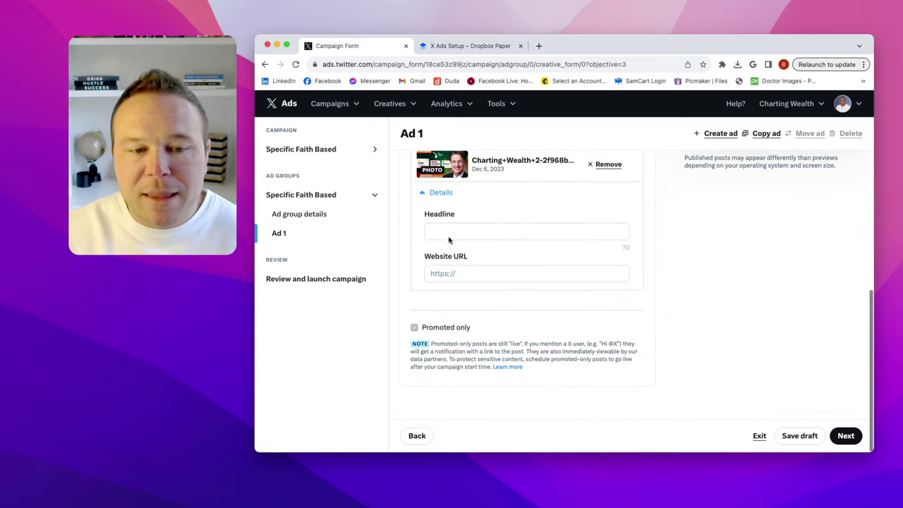
Step: Set the headline to 'Check out my site' and the website URL to automationlinks.com
{"action": "left_click", "coordinate": [454, 232]}
{"action": "type", "text": "Check out my"}
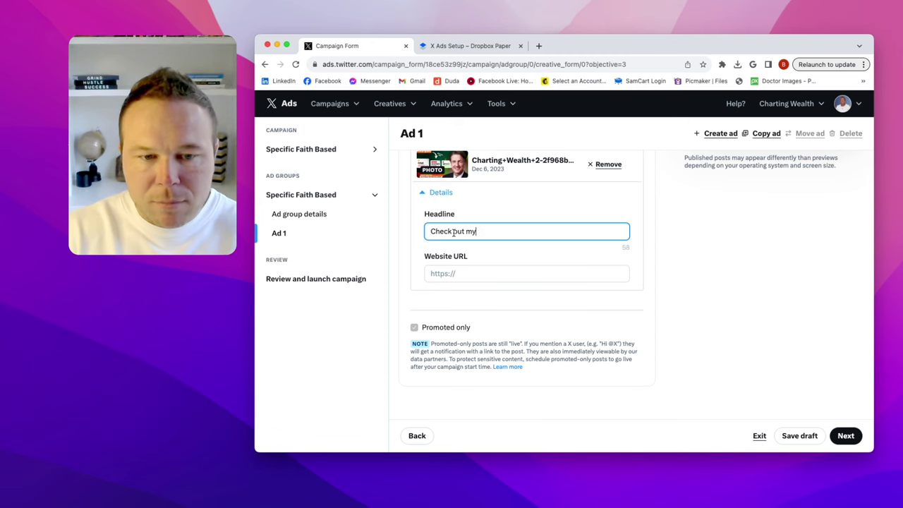
{"action": "type", "text": " site"}
{"action": "key", "text": "Tab"}
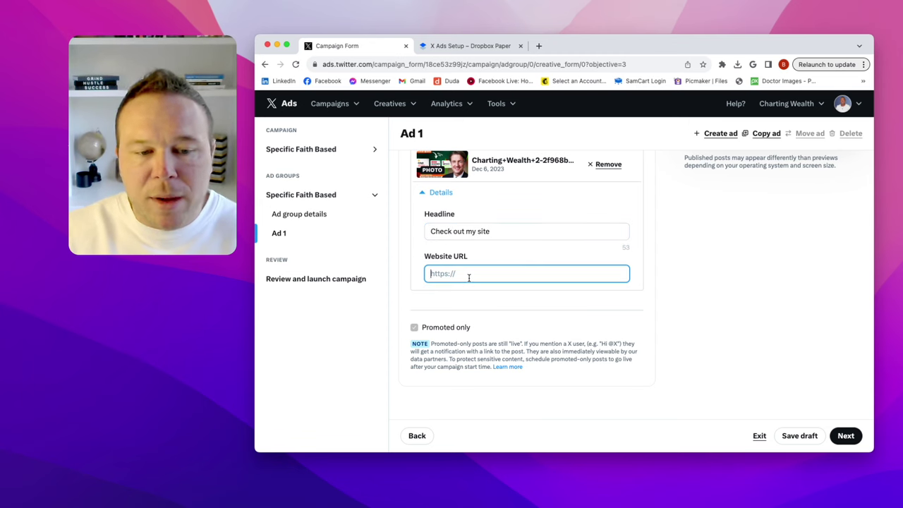
{"action": "type", "text": "automatio"}
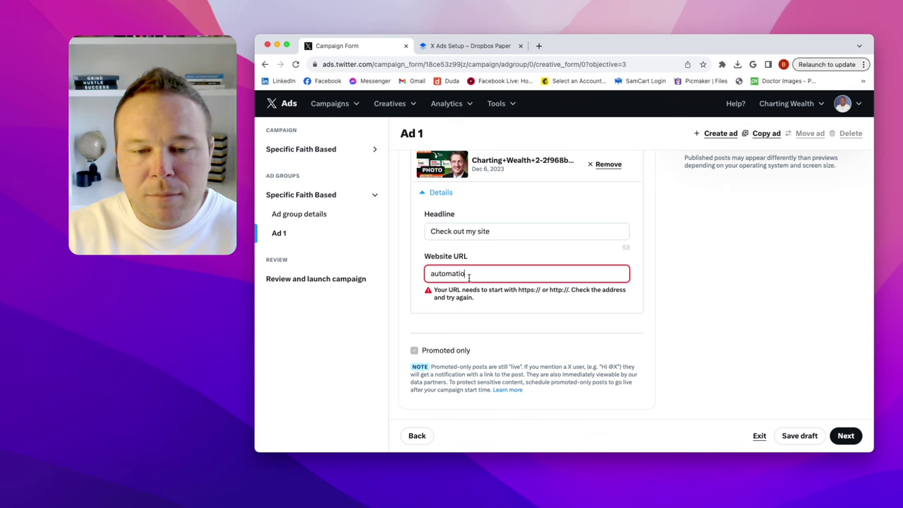
{"action": "type", "text": "nlinks.com"}
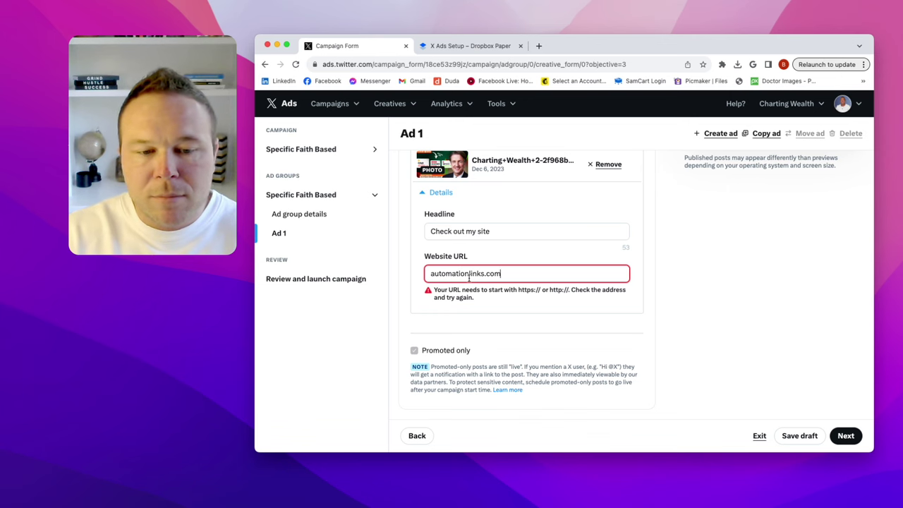
{"action": "left_click", "coordinate": [431, 273]}
{"action": "type", "text": "ht"}
{"action": "scroll", "coordinate": [600, 288], "scroll_direction": "up", "scroll_amount": 10}
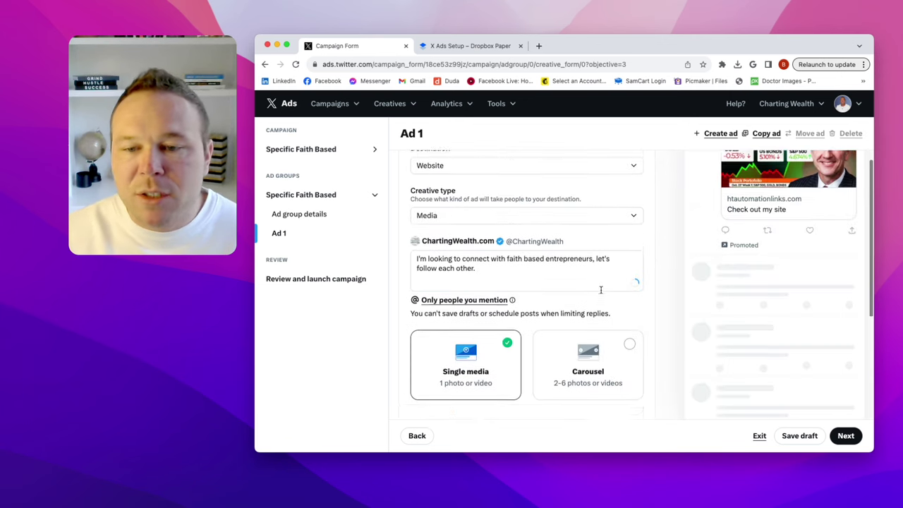
Step: Review the ad's post text, then switch to the X Ads Setup document in Dropbox Paper
{"action": "scroll", "coordinate": [643, 300], "scroll_direction": "up", "scroll_amount": 2}
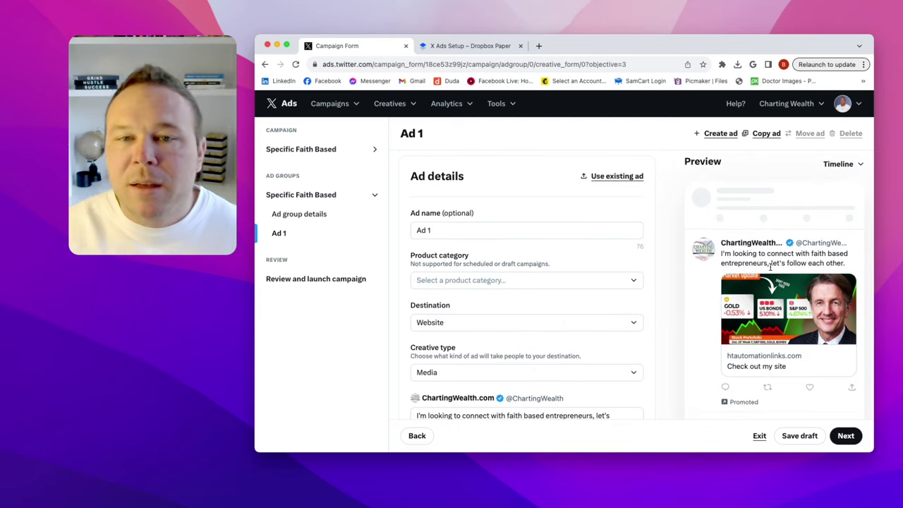
{"action": "scroll", "coordinate": [639, 298], "scroll_direction": "down", "scroll_amount": 2}
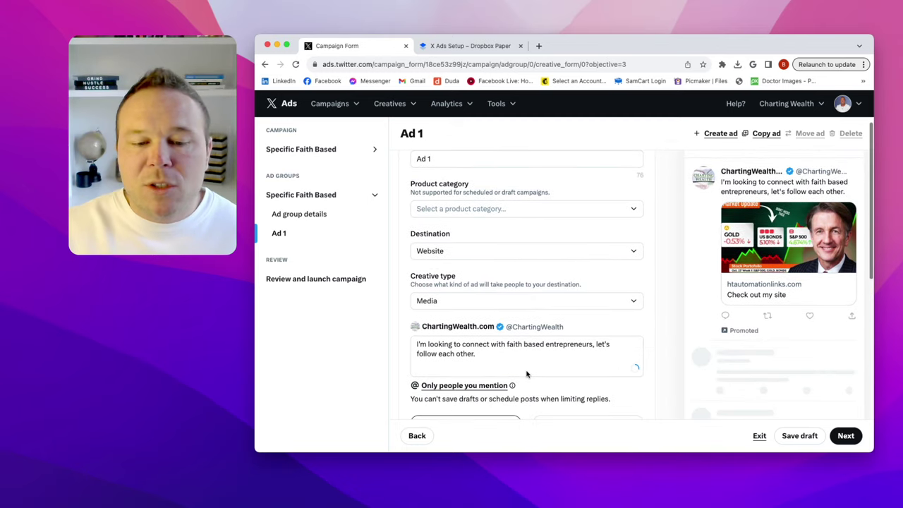
{"action": "left_click", "coordinate": [525, 361]}
{"action": "left_click_drag", "start_coordinate": [525, 361], "coordinate": [412, 336]}
{"action": "scroll", "coordinate": [663, 302], "scroll_direction": "down", "scroll_amount": 2}
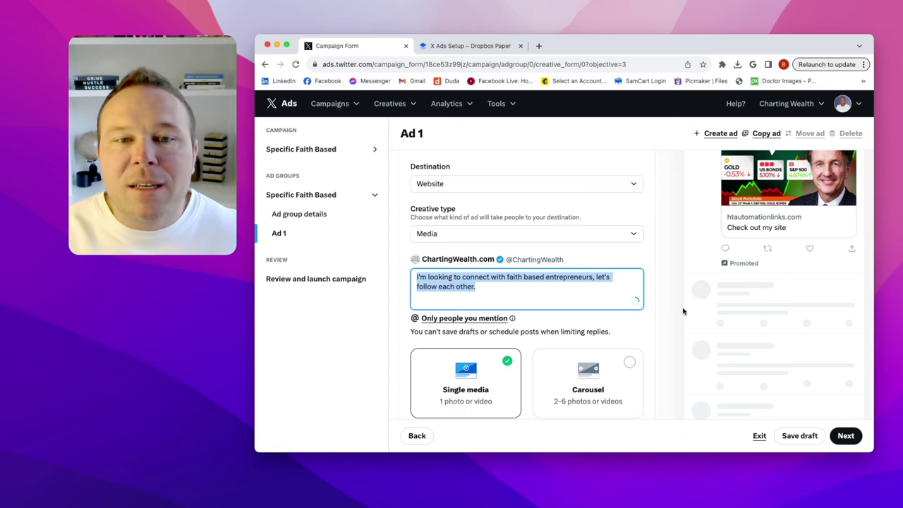
{"action": "left_click", "coordinate": [471, 45]}
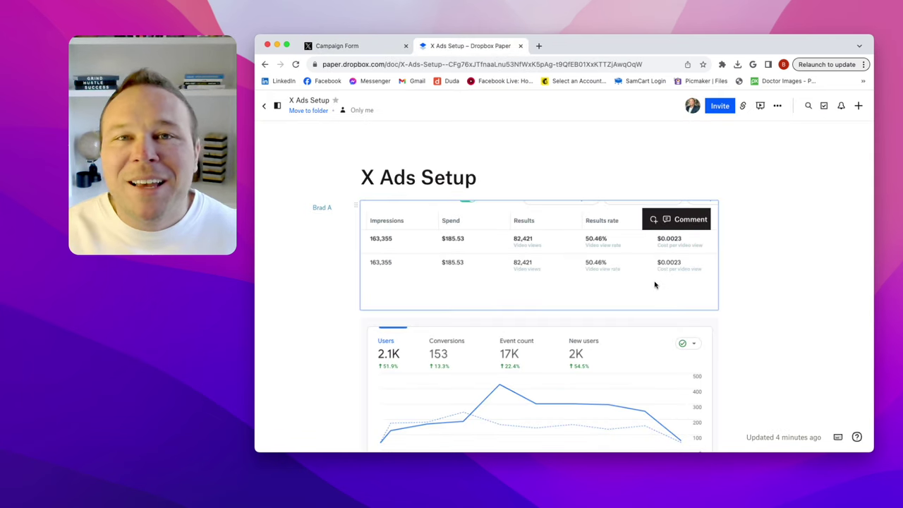
{"action": "scroll", "coordinate": [655, 284], "scroll_direction": "down", "scroll_amount": 3}
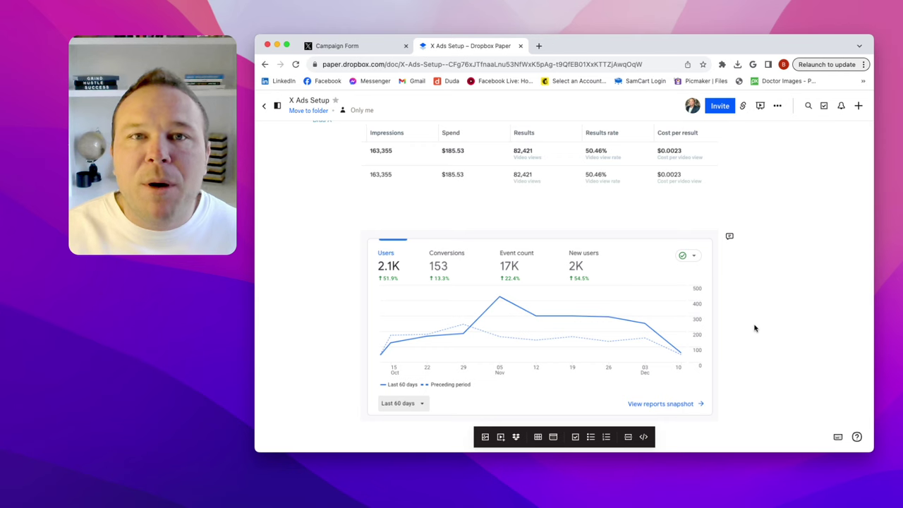